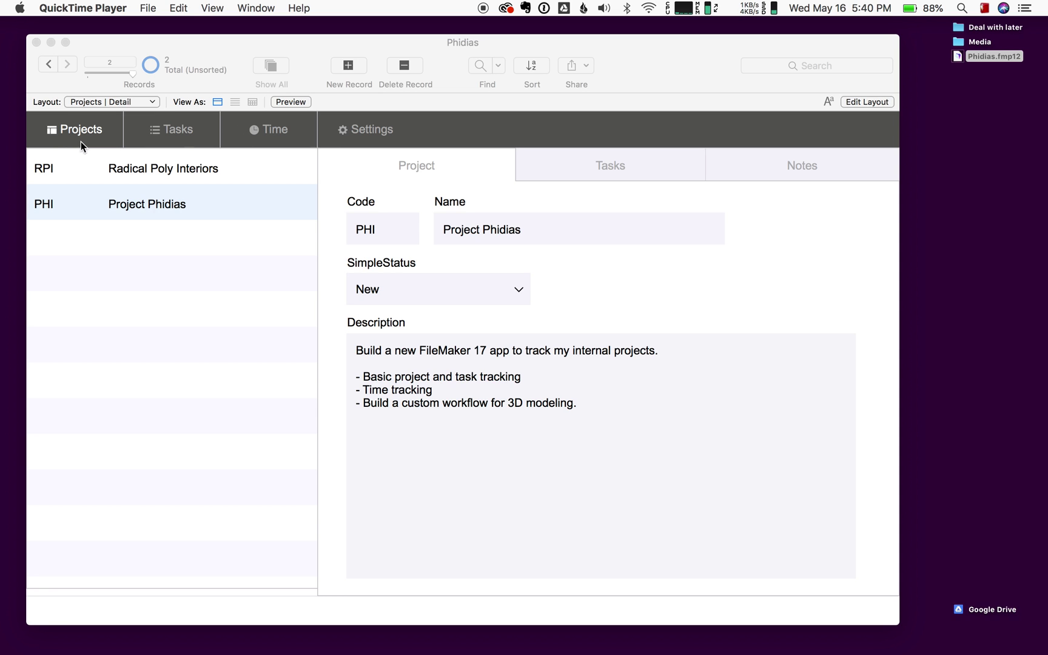
Review the tables defined in the Phidias database, including Project, Task, Time, ChecklistTemplate, Note and Global, and close the database manager.
{"action": "left_click", "coordinate": [394, 188]}
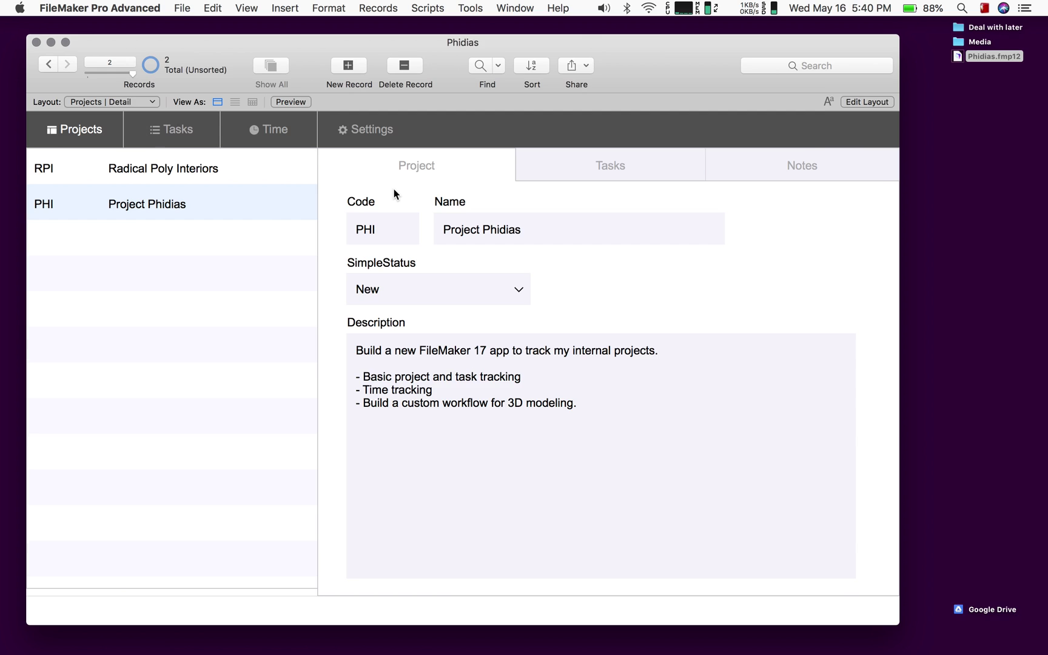
{"action": "key", "text": "super+shift+d"}
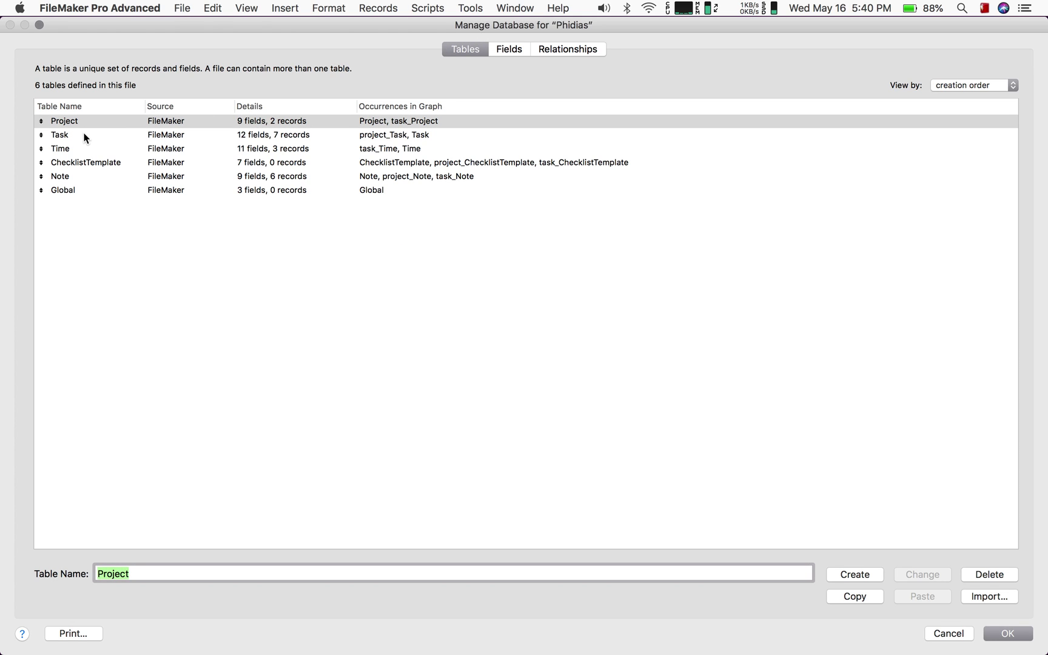
{"action": "left_click", "coordinate": [103, 184]}
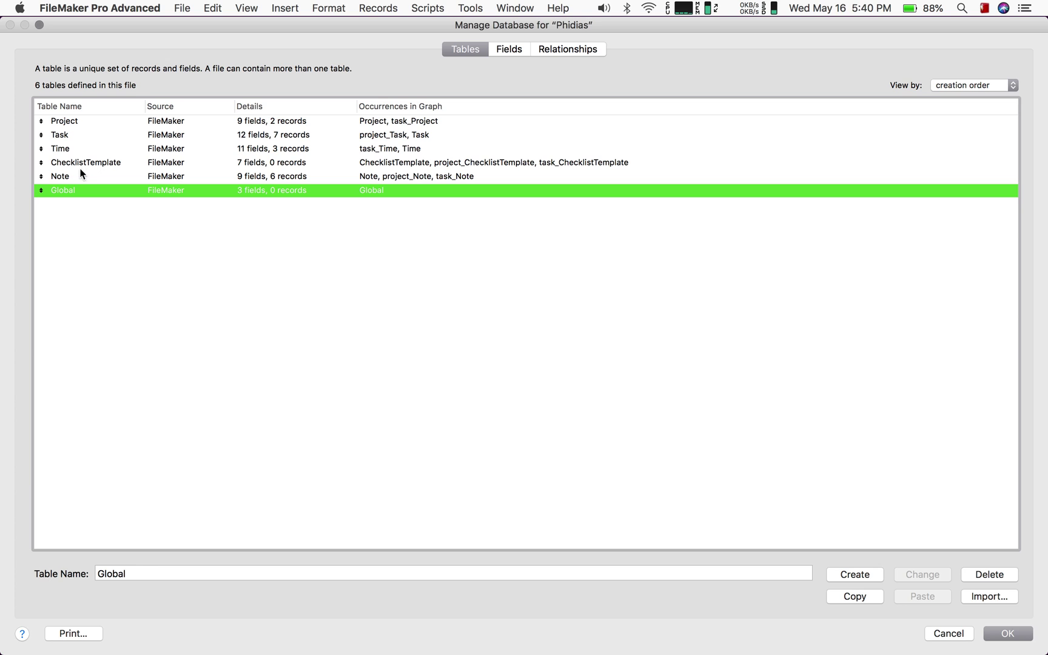
{"action": "left_click", "coordinate": [86, 122]}
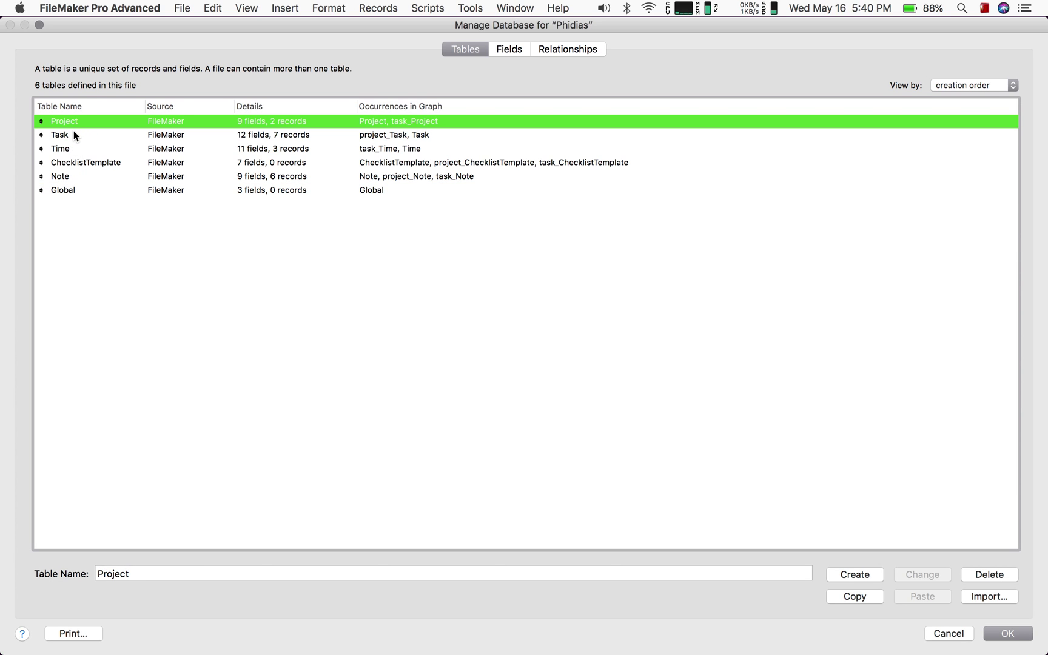
{"action": "left_click", "coordinate": [74, 131]}
{"action": "left_click", "coordinate": [72, 150]}
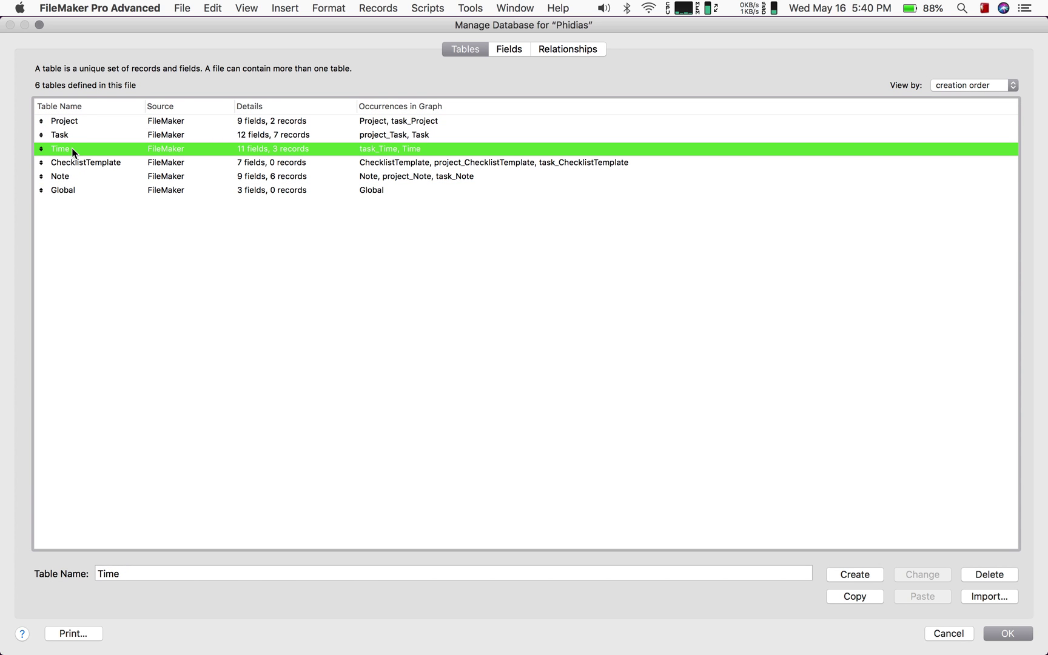
{"action": "left_click", "coordinate": [96, 169]}
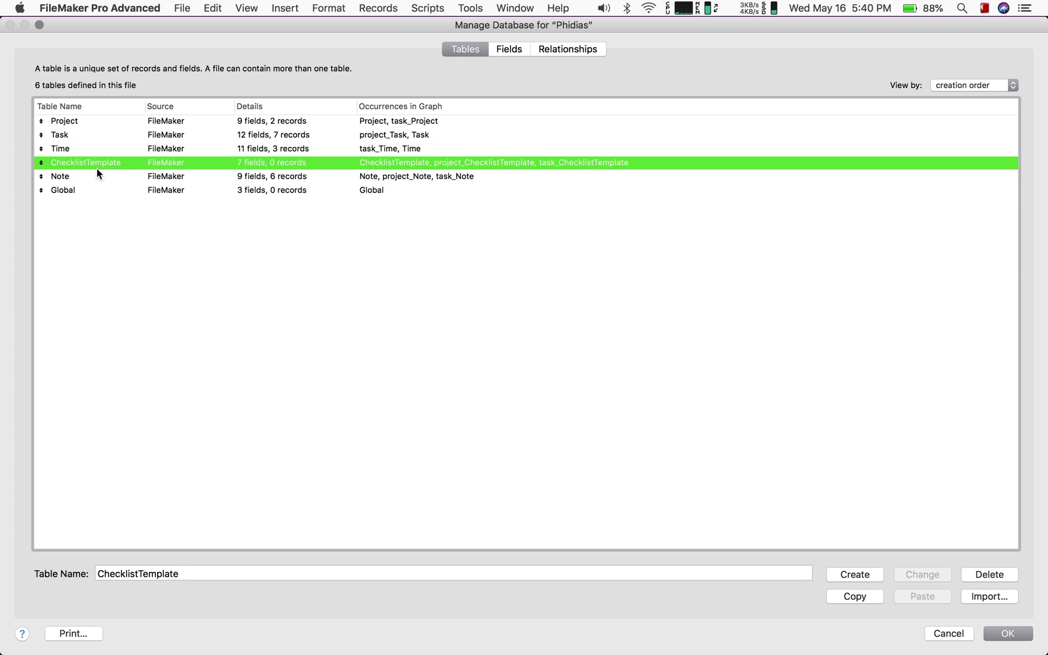
{"action": "left_click", "coordinate": [98, 174]}
{"action": "left_click", "coordinate": [114, 167]}
{"action": "left_click", "coordinate": [1008, 634]}
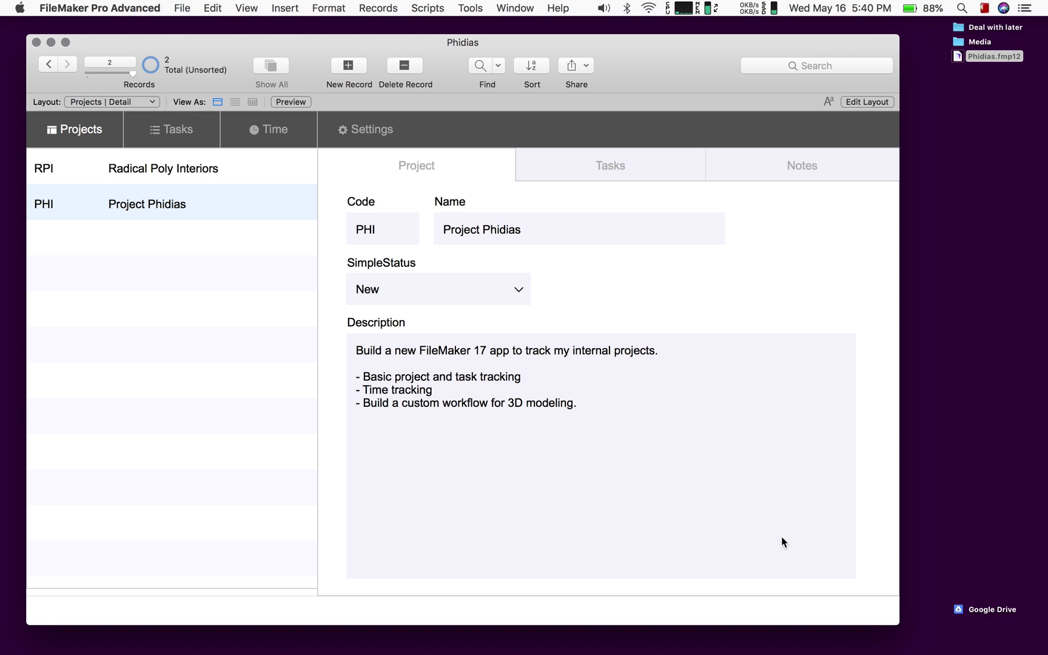
Examine the Project and Task table occurrences in the relationships graph, and close the database manager and the Script Workspace.
{"action": "key", "text": "super+shift+s"}
{"action": "key", "text": "super+shift+d"}
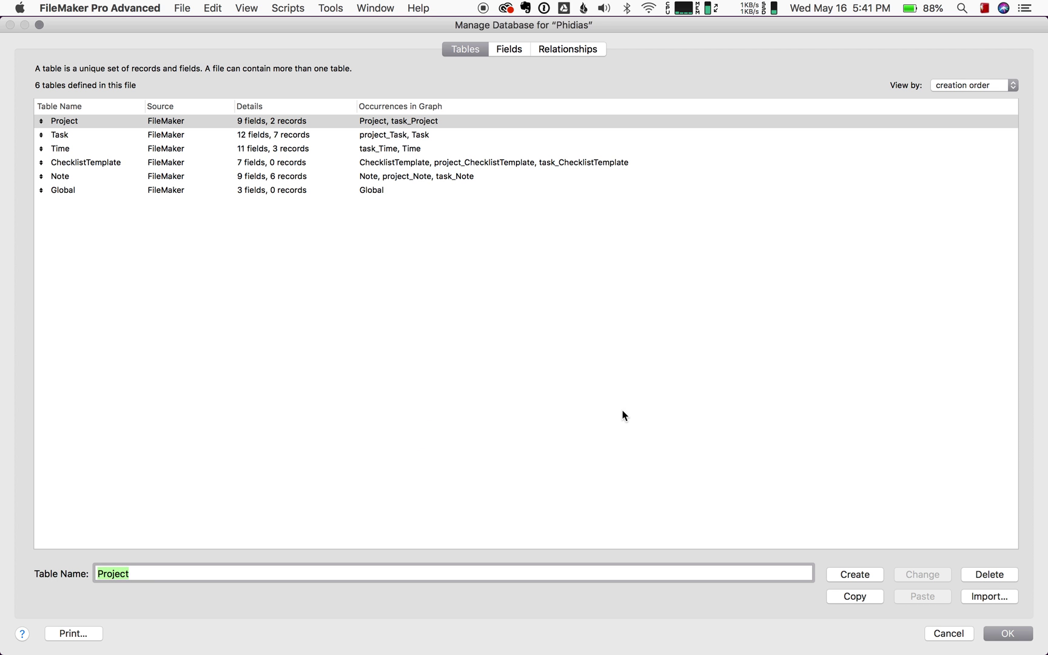
{"action": "left_click", "coordinate": [557, 49]}
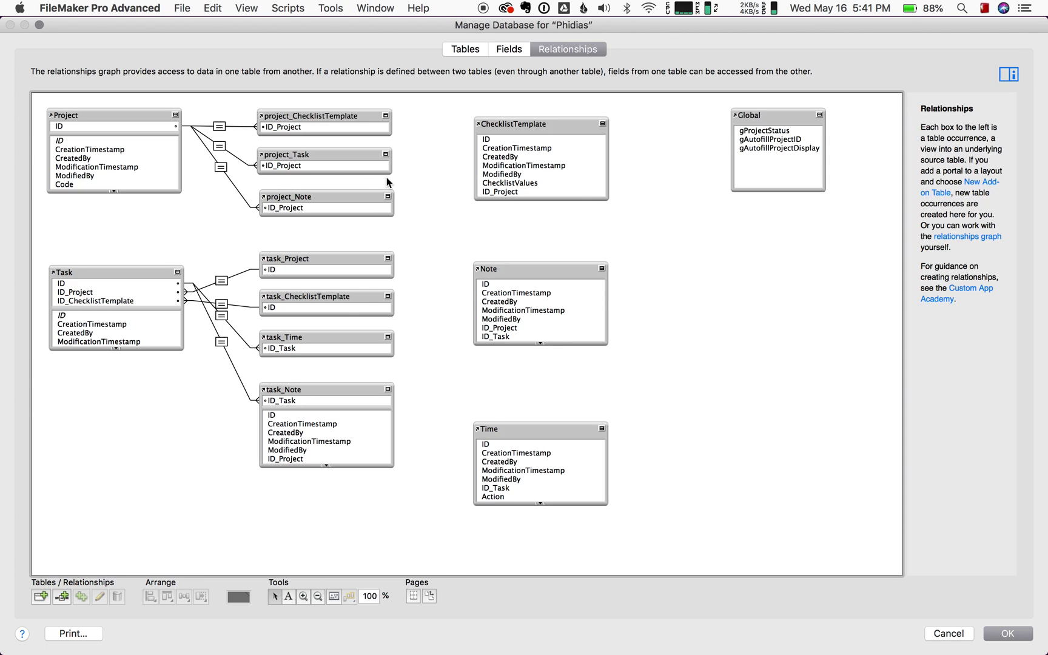
{"action": "left_click", "coordinate": [96, 125]}
{"action": "left_click", "coordinate": [100, 271]}
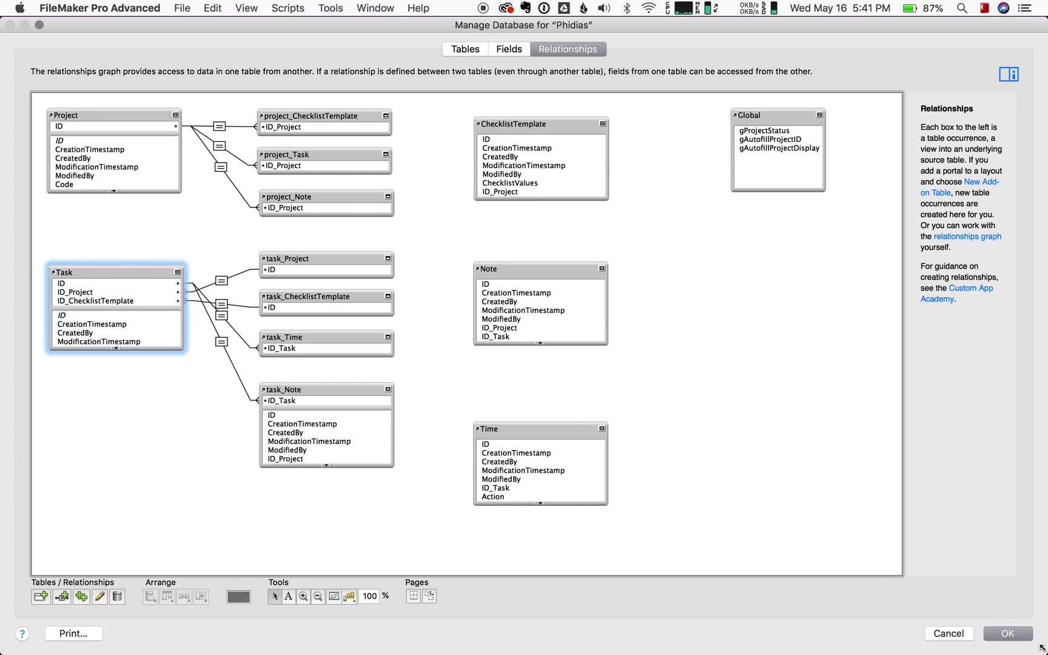
{"action": "left_click", "coordinate": [1013, 637]}
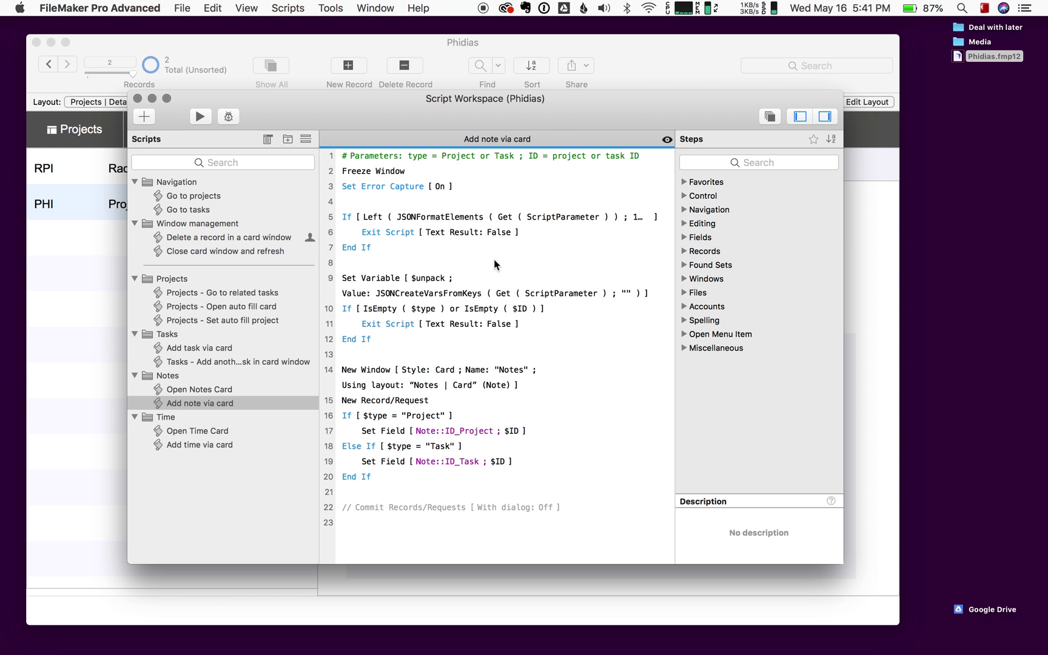
{"action": "left_click", "coordinate": [139, 98]}
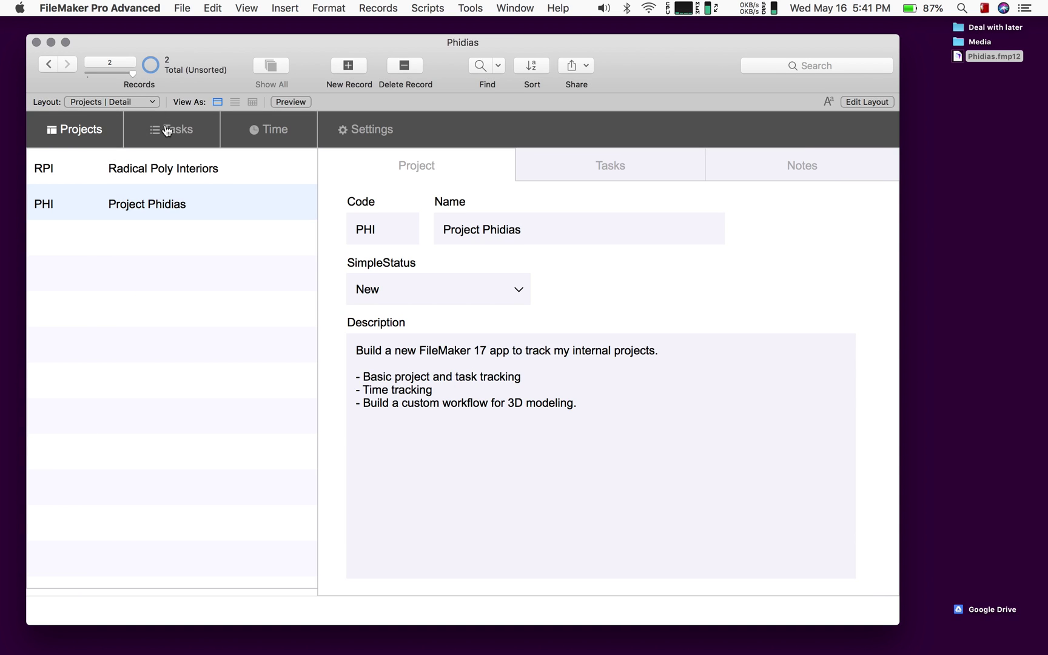
Switch the Projects | Detail layout to Layout mode and select the project list portal to inspect it.
{"action": "left_click", "coordinate": [167, 131]}
{"action": "left_click", "coordinate": [107, 136]}
{"action": "key", "text": "super+l"}
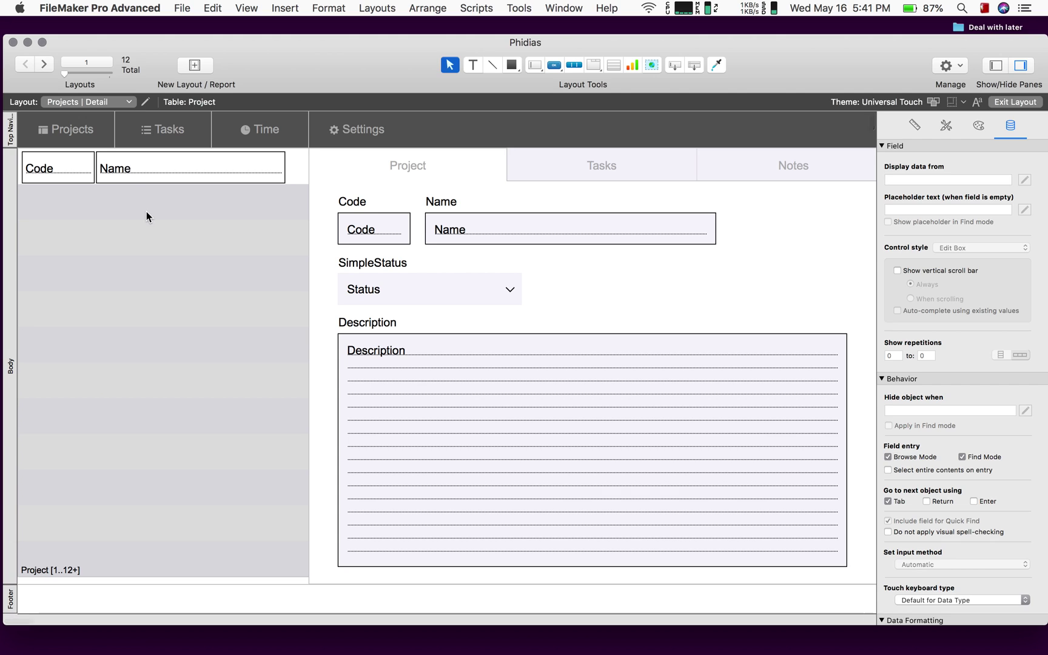
{"action": "left_click", "coordinate": [147, 217]}
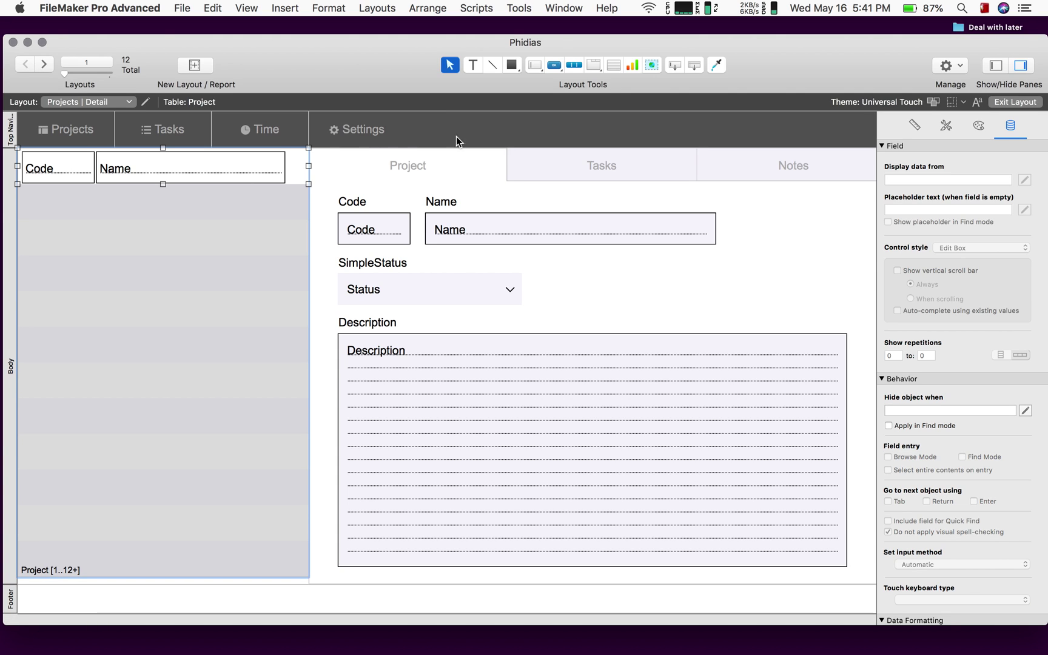
Draw a four-row portal overlapping the Description field, showing records from Current Table ("Project") with the Name field.
{"action": "left_click", "coordinate": [677, 66]}
{"action": "left_click_drag", "start_coordinate": [677, 68], "coordinate": [627, 98]}
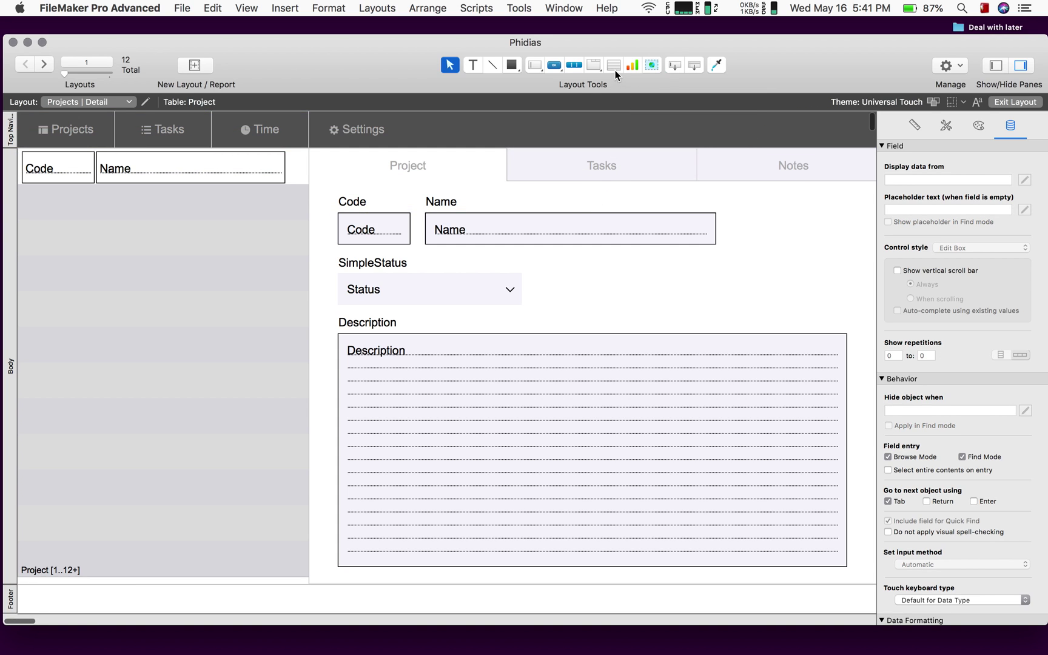
{"action": "left_click", "coordinate": [615, 68]}
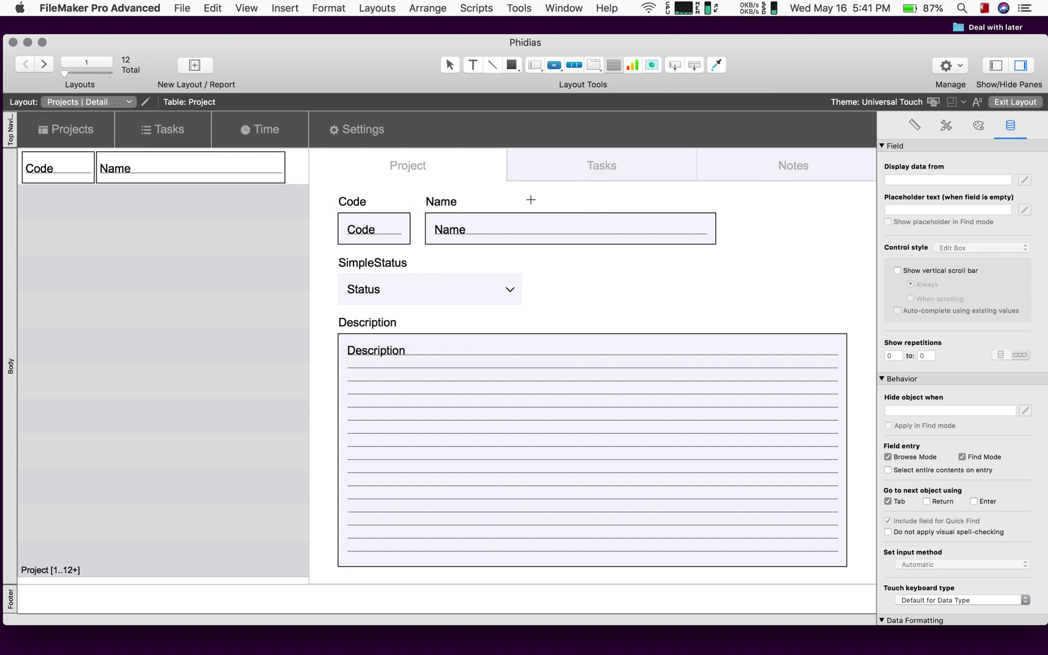
{"action": "left_click_drag", "start_coordinate": [559, 277], "coordinate": [819, 439]}
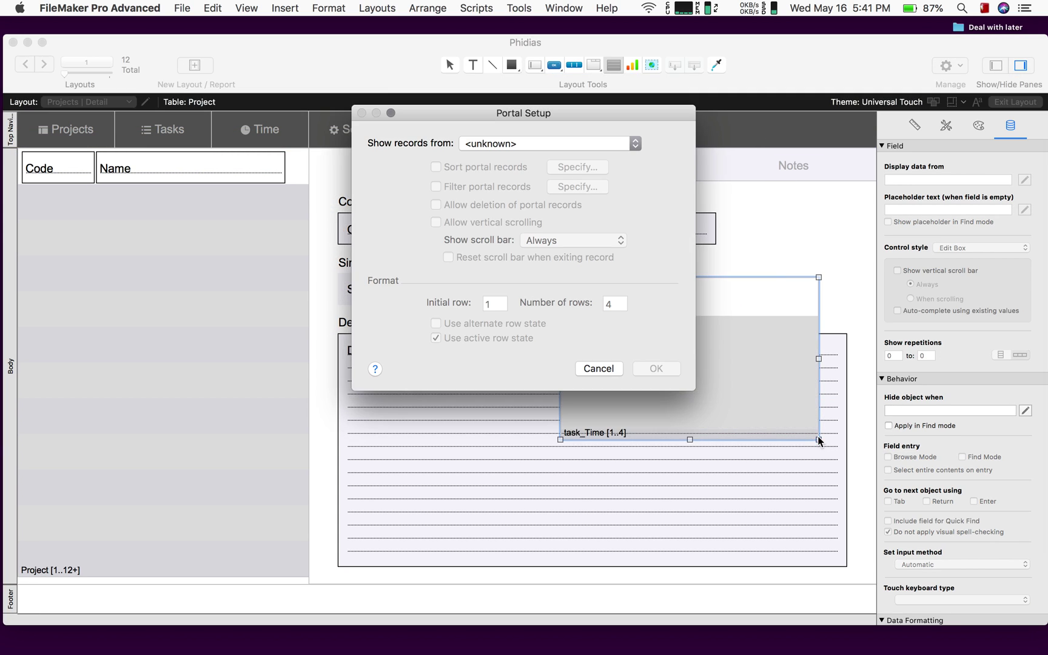
{"action": "left_click", "coordinate": [569, 142]}
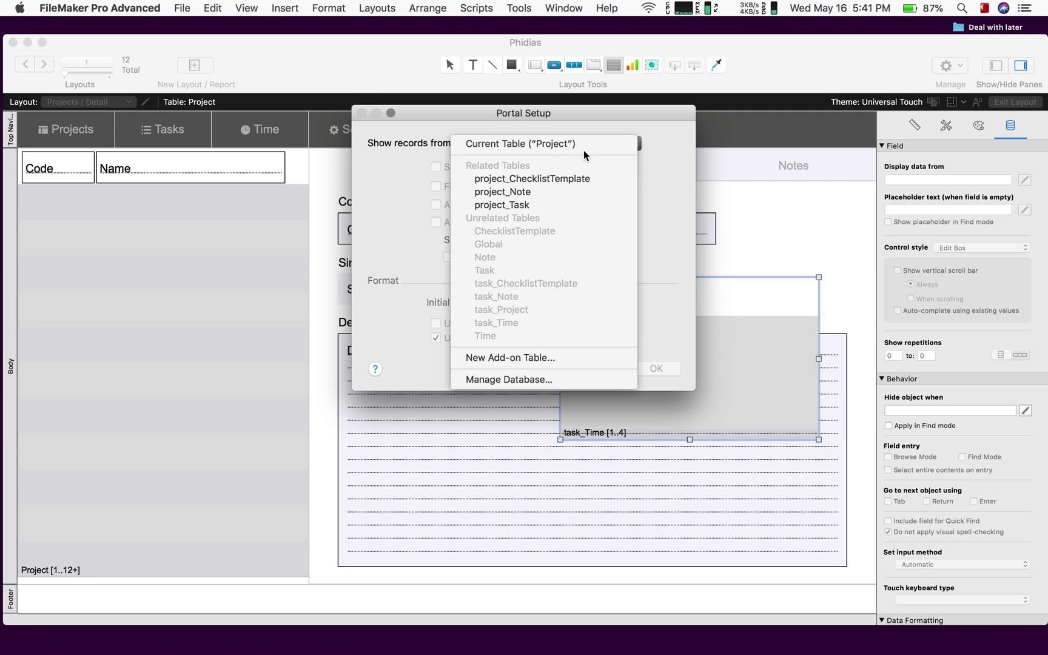
{"action": "left_click", "coordinate": [540, 144]}
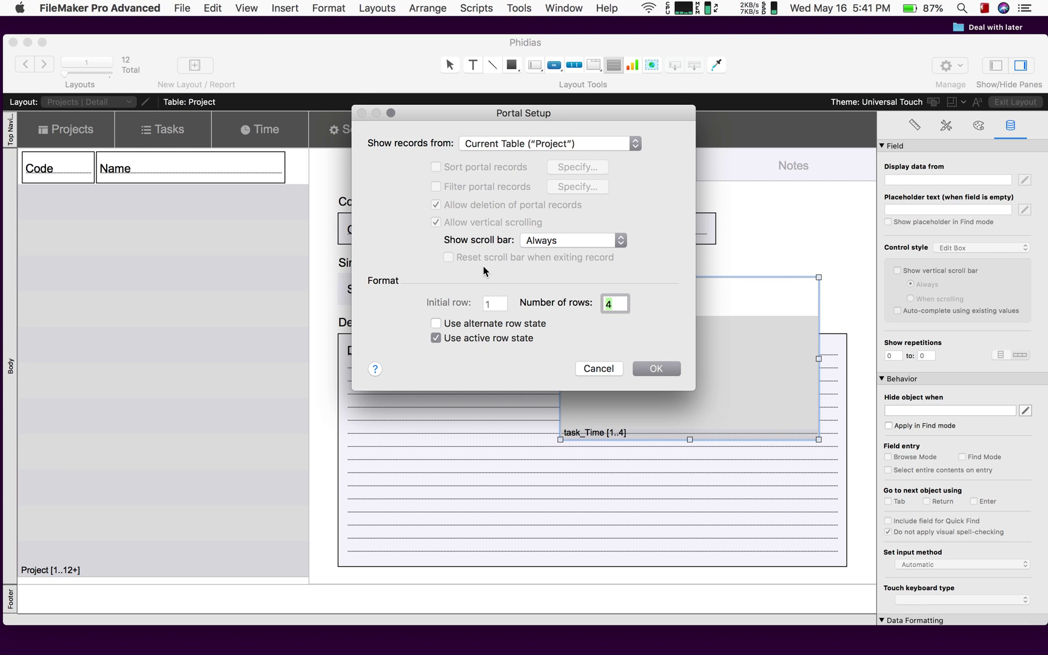
{"action": "left_click", "coordinate": [649, 367]}
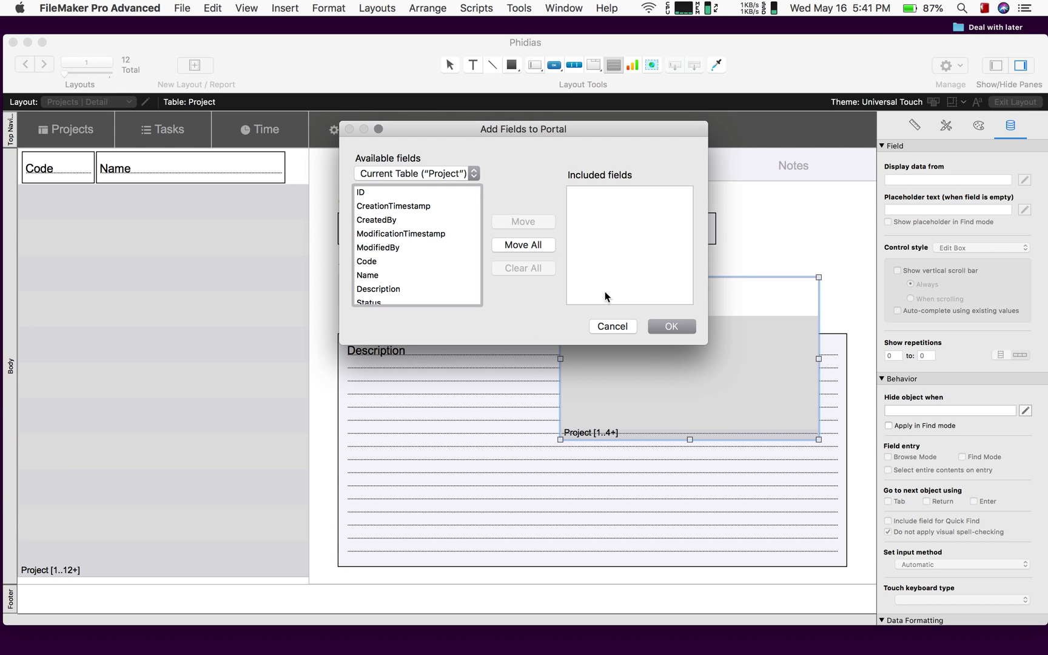
{"action": "double_click", "coordinate": [380, 273]}
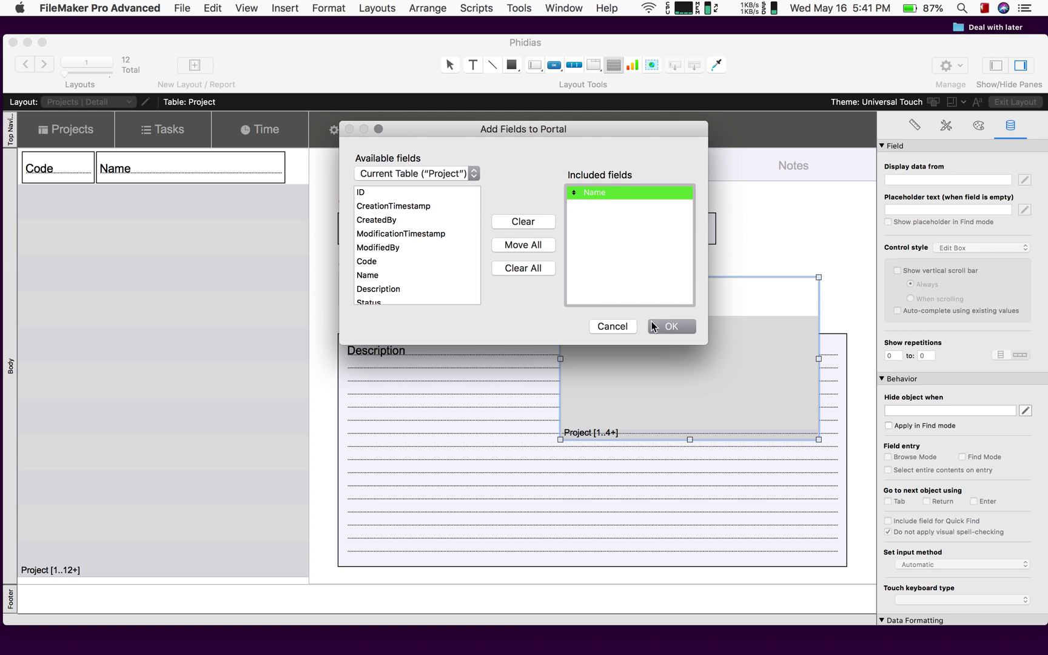
{"action": "left_click", "coordinate": [668, 326]}
Test the new portal in Browse mode by switching between the Radical Poly Interiors and Project Phidias records.
{"action": "key", "text": "super+b"}
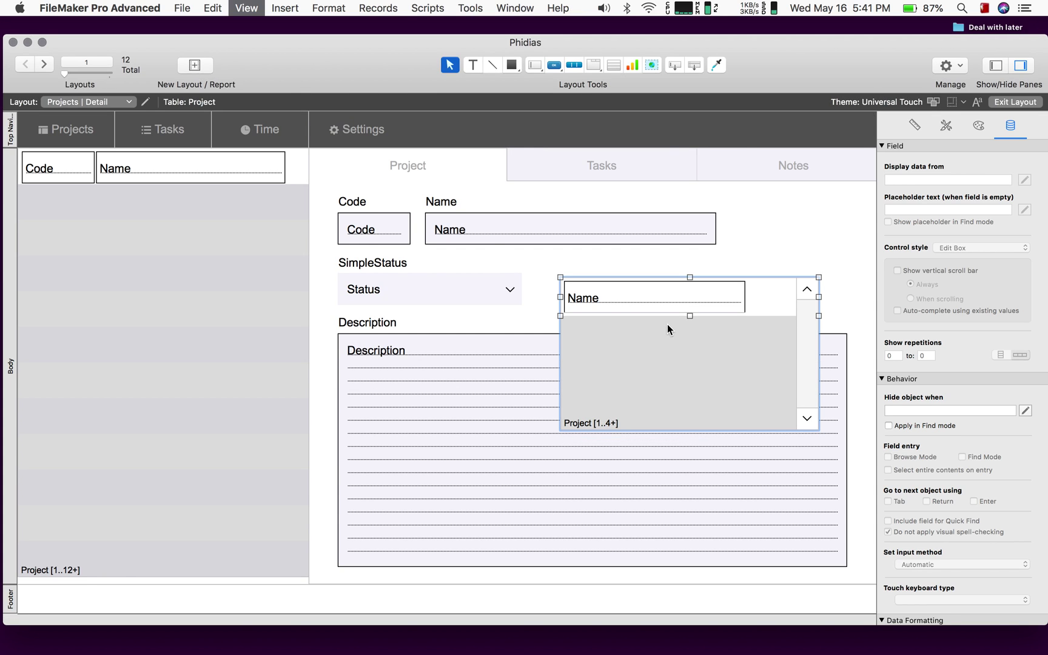
{"action": "left_click", "coordinate": [691, 303]}
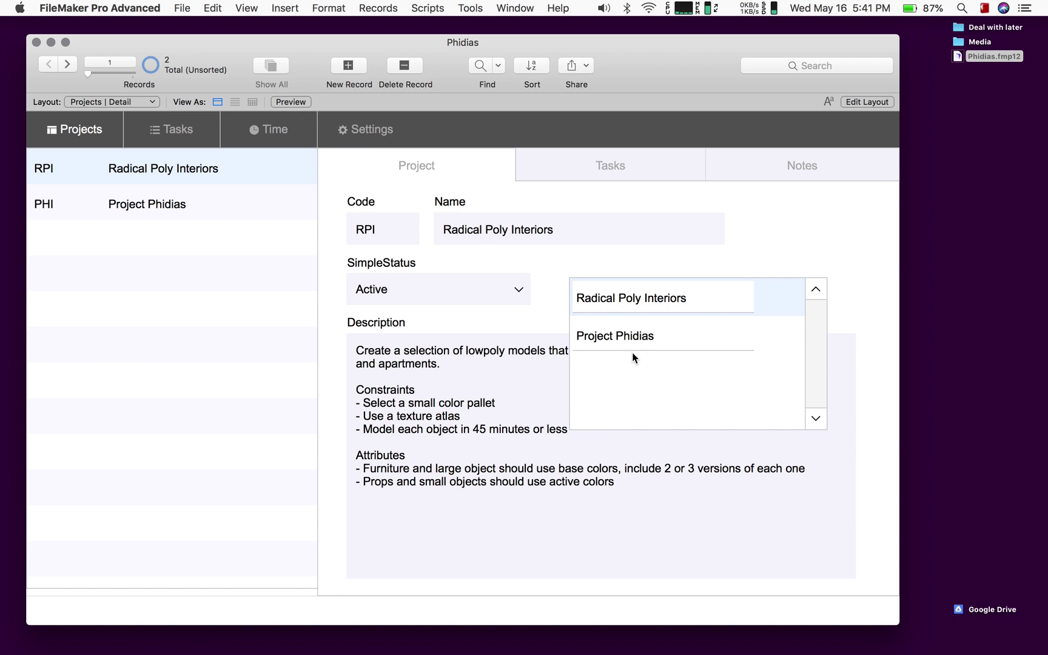
{"action": "left_click", "coordinate": [639, 342]}
{"action": "left_click", "coordinate": [663, 296]}
{"action": "left_click", "coordinate": [646, 324]}
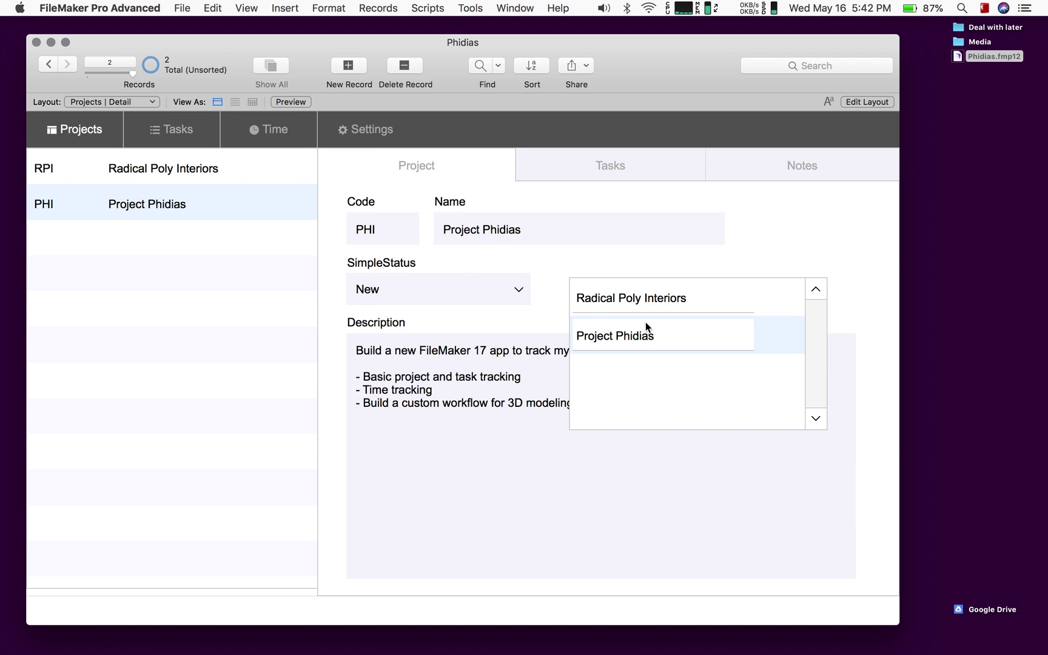
Remove the test portal from the Projects | Detail layout and return to Browse mode.
{"action": "key", "text": "super+l"}
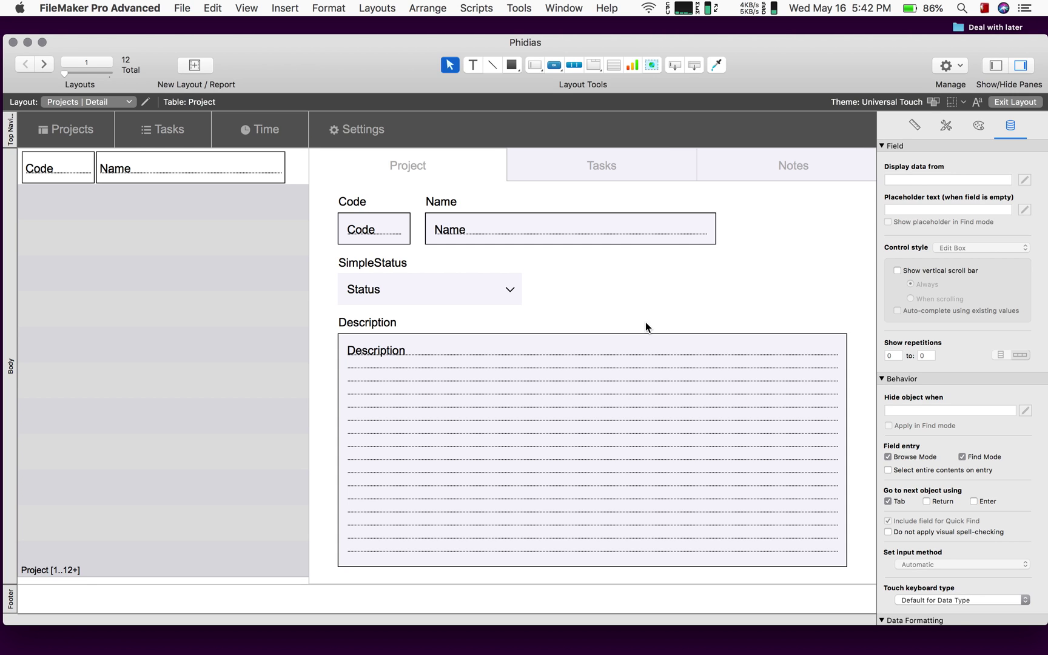
{"action": "key", "text": "super+b"}
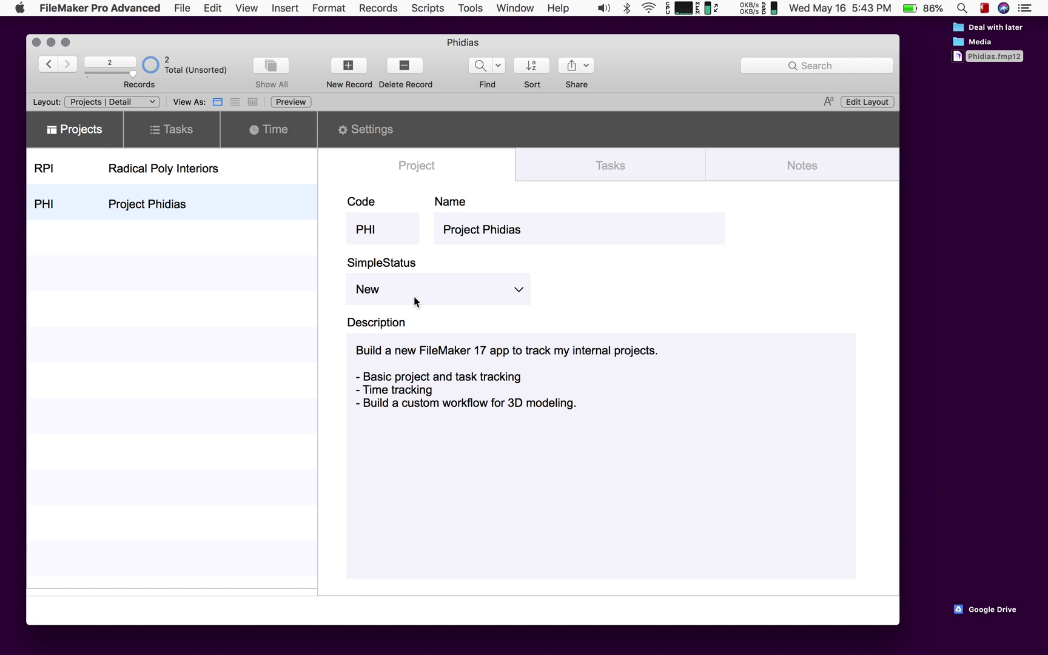
Review the SimpleStatus options, description, tasks and notes of Project Phidias without changing them.
{"action": "left_click", "coordinate": [456, 297]}
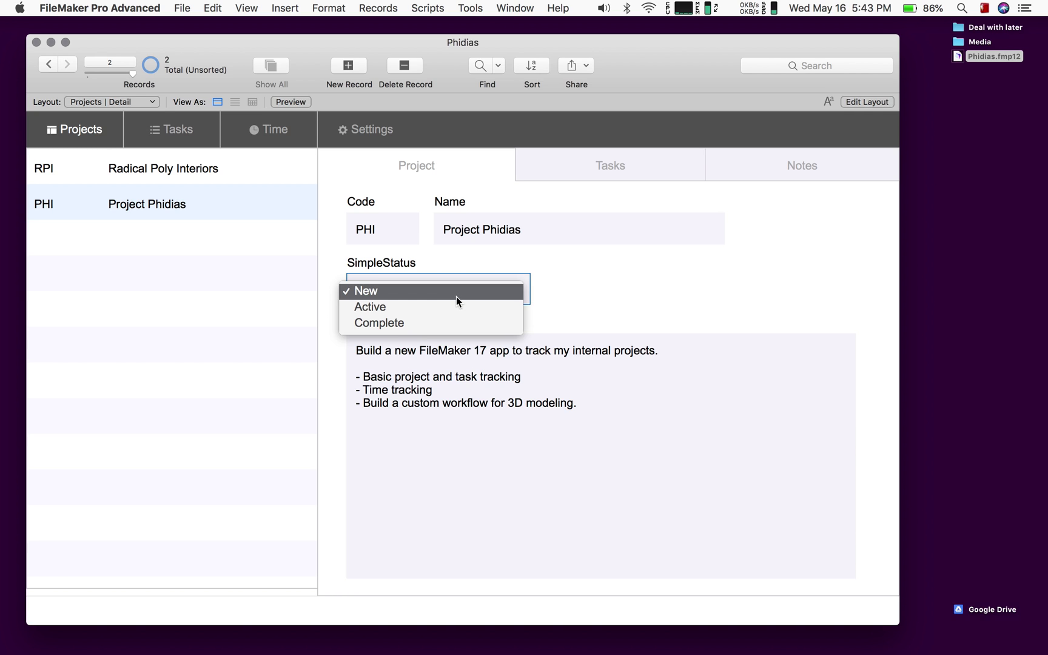
{"action": "left_click", "coordinate": [608, 283]}
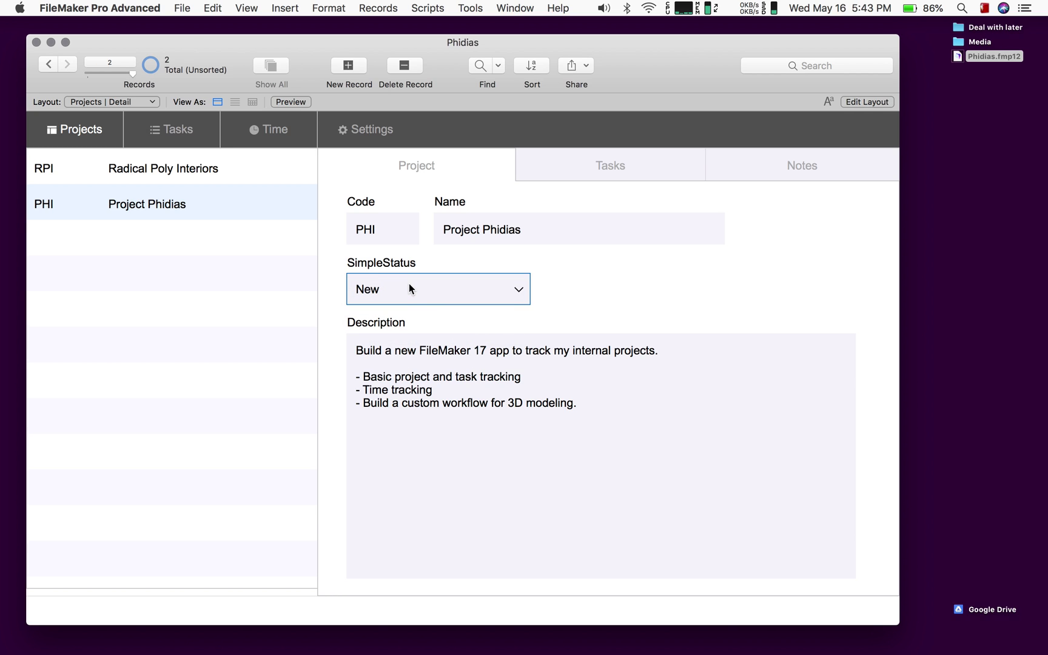
{"action": "key", "text": "Tab"}
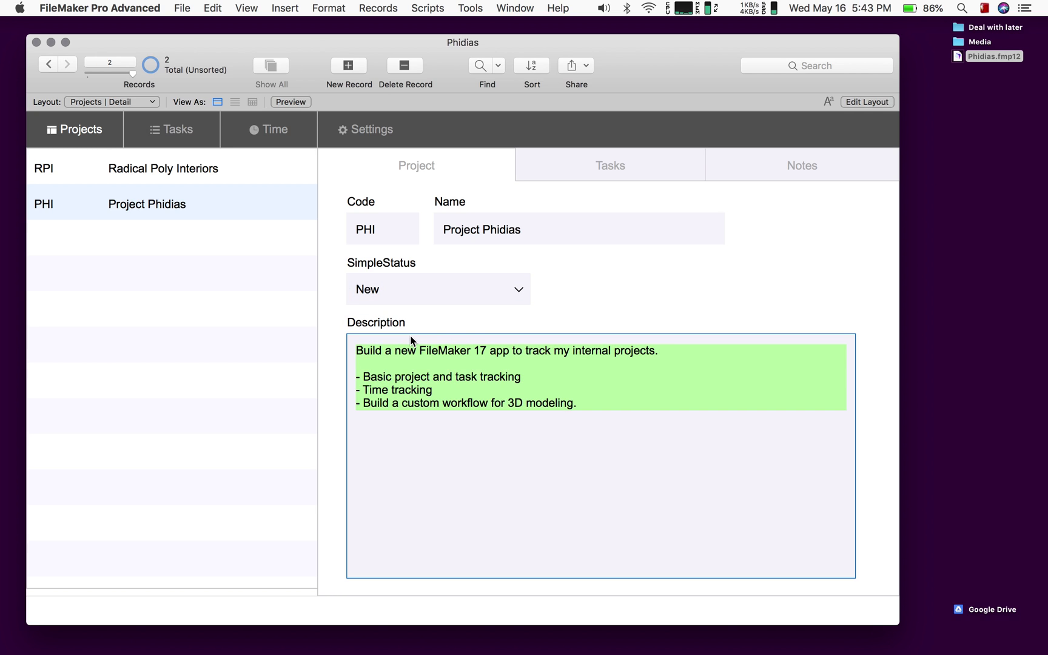
{"action": "left_click", "coordinate": [582, 273]}
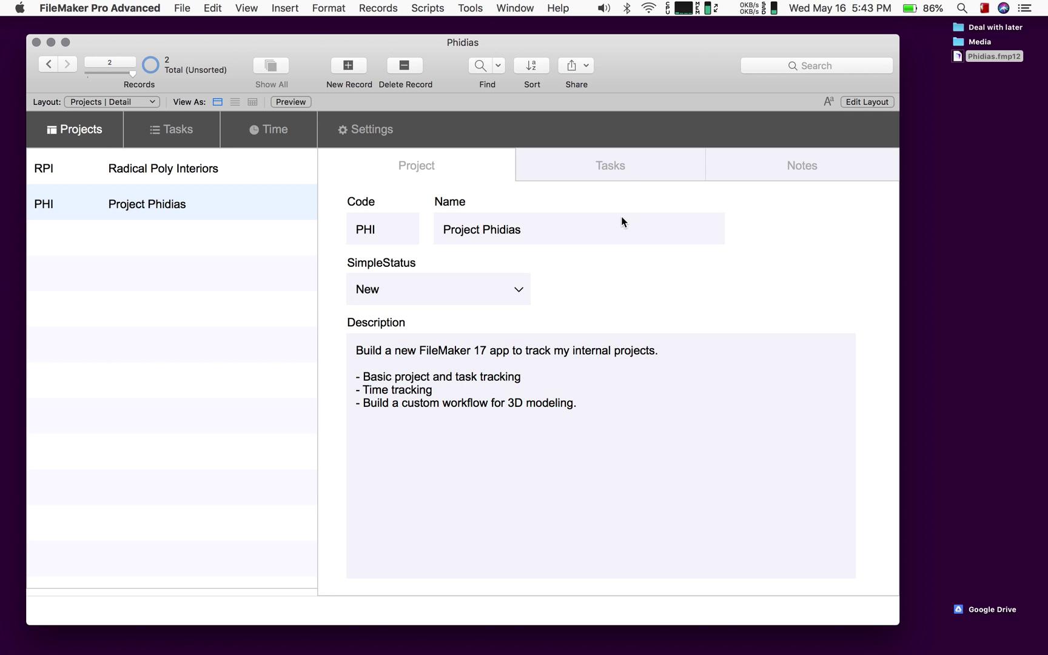
{"action": "left_click", "coordinate": [632, 178]}
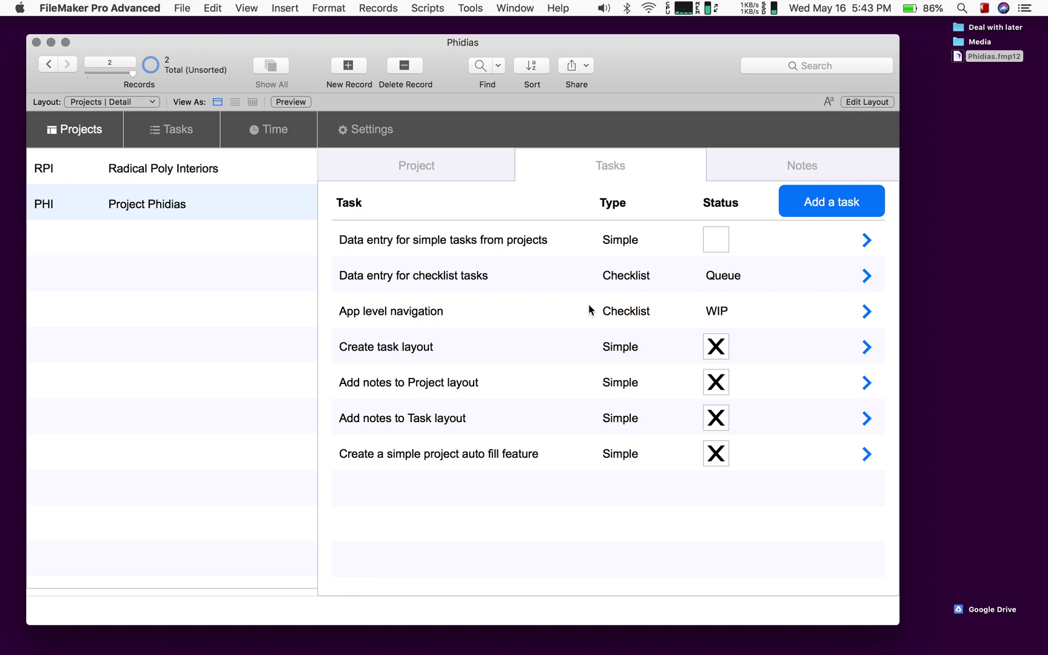
{"action": "left_click", "coordinate": [769, 163]}
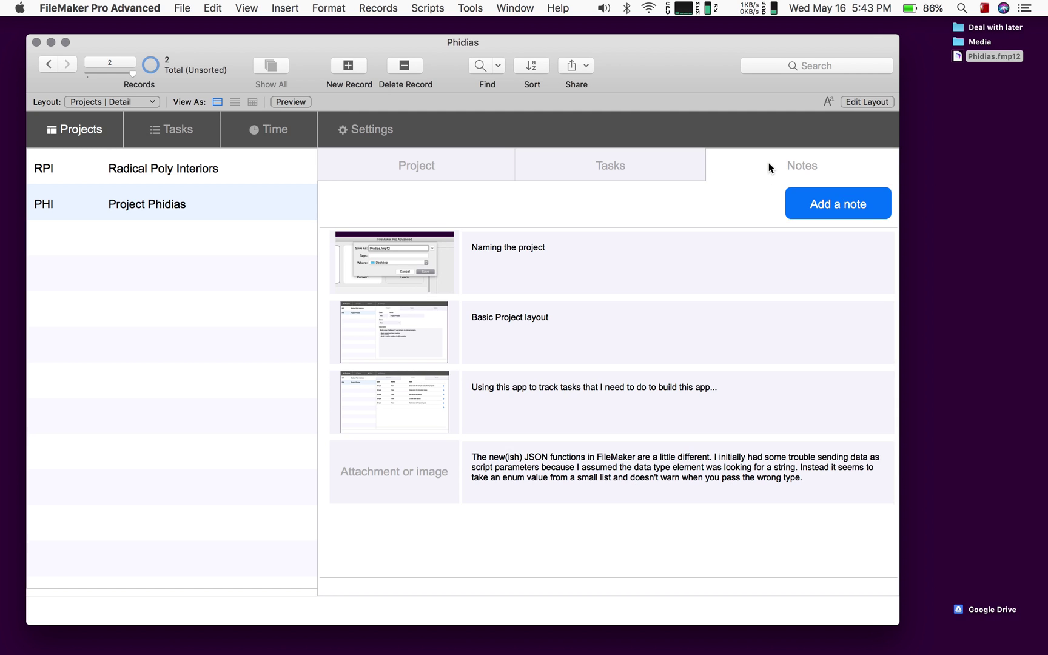
Add a note reading "sdlskh;akdjh;adsg" to Project Phidias and reopen it from the notes list.
{"action": "left_click", "coordinate": [834, 209]}
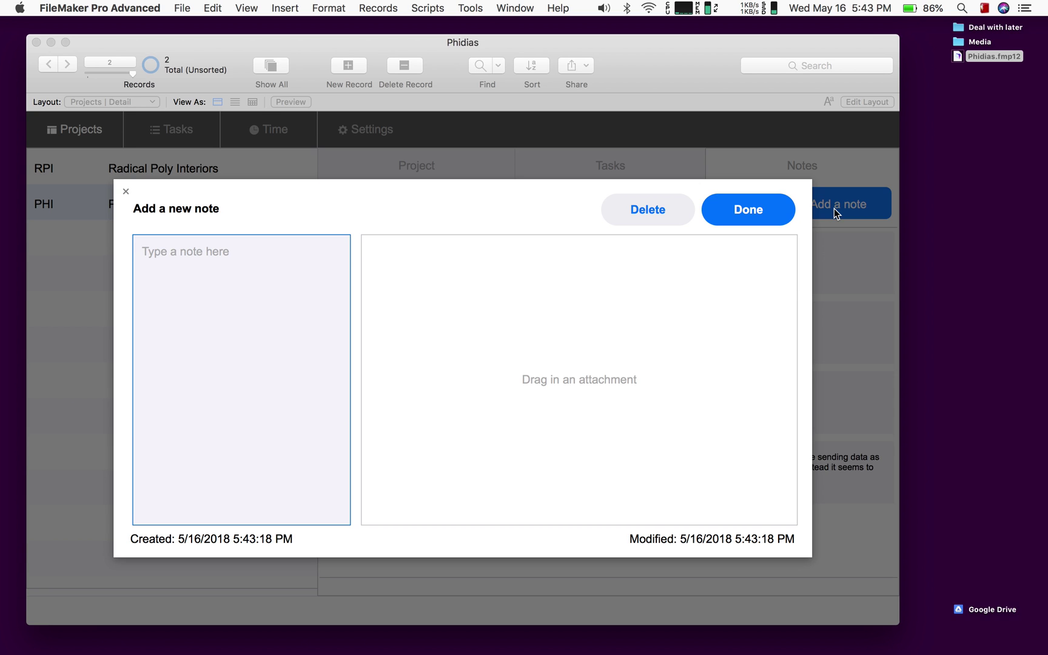
{"action": "type", "text": "sdlskh;akdjh;adsg"}
{"action": "left_click", "coordinate": [774, 215]}
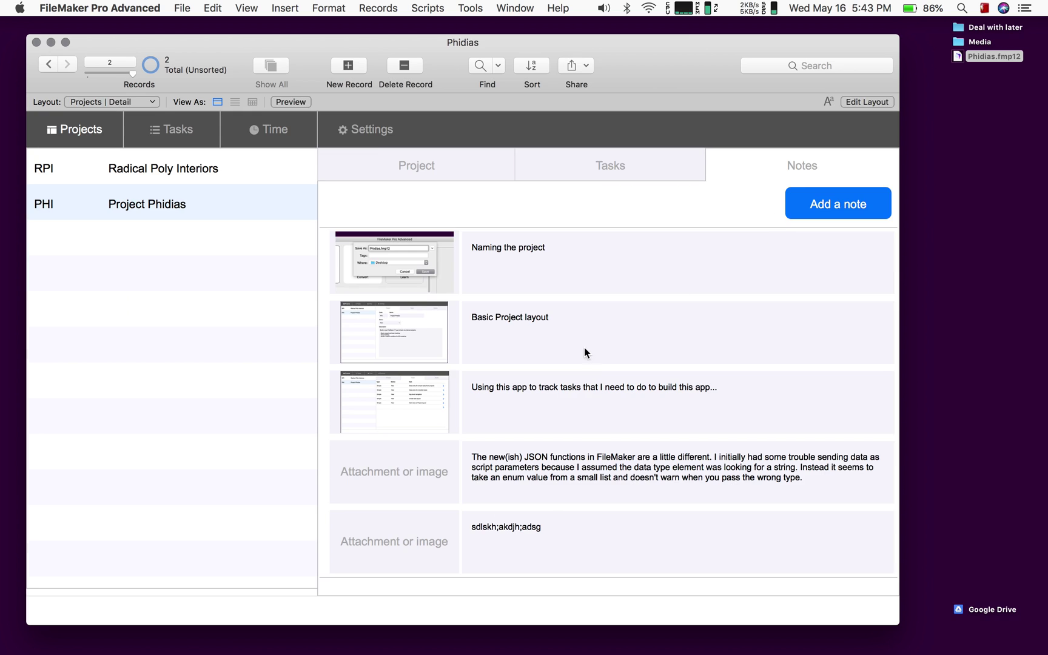
{"action": "left_click", "coordinate": [507, 538]}
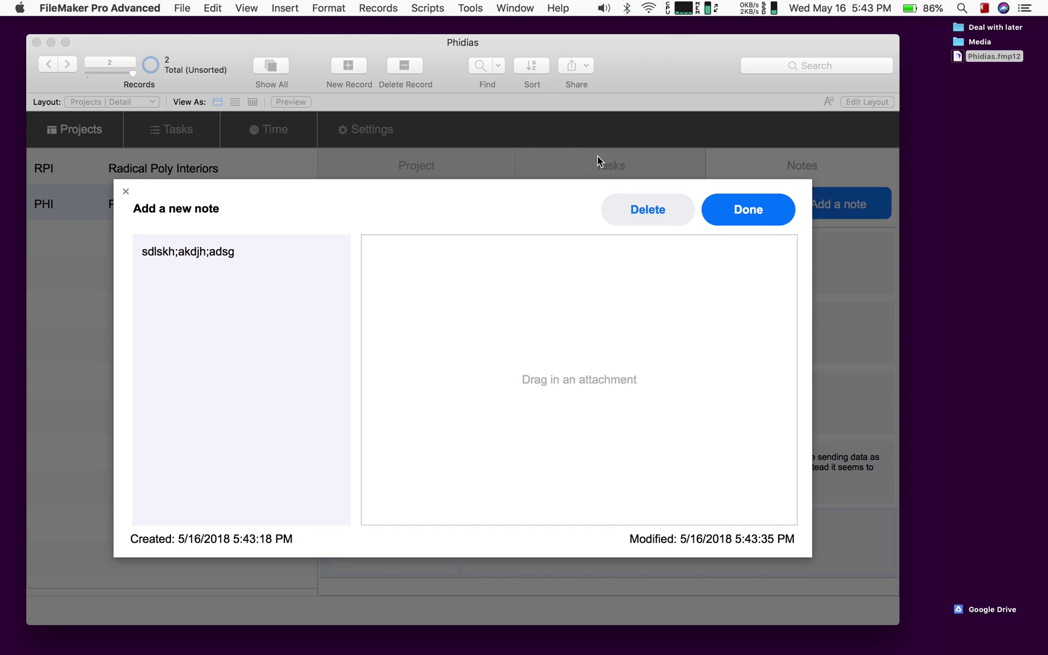
Reopen the "sdlskh;akdjh;adsg" note of Project Phidias and delete it permanently.
{"action": "left_click", "coordinate": [126, 191]}
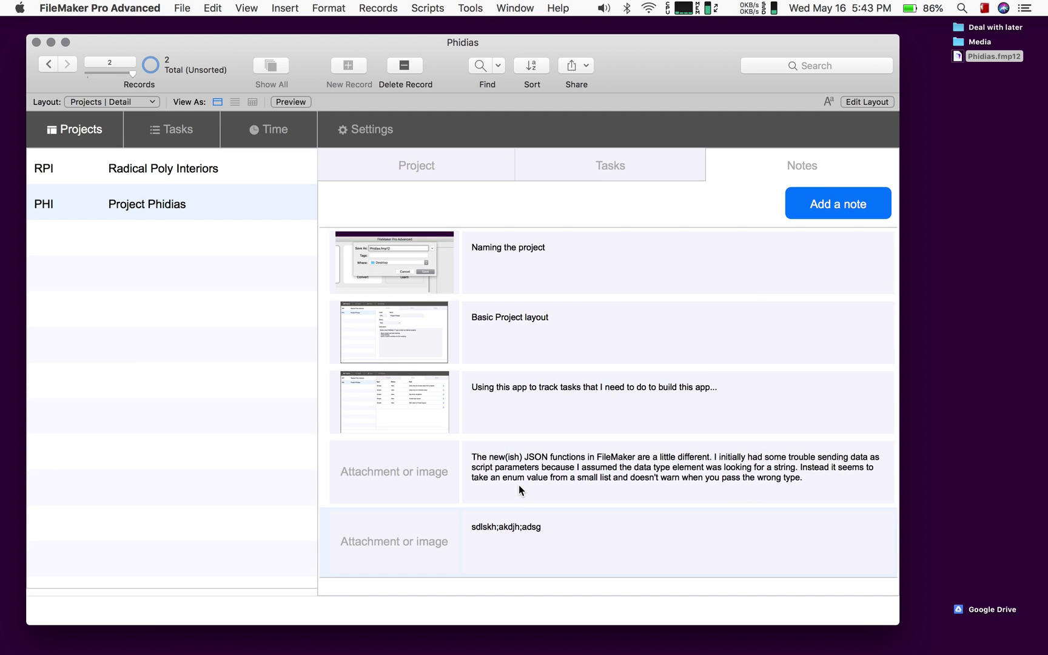
{"action": "left_click", "coordinate": [598, 546]}
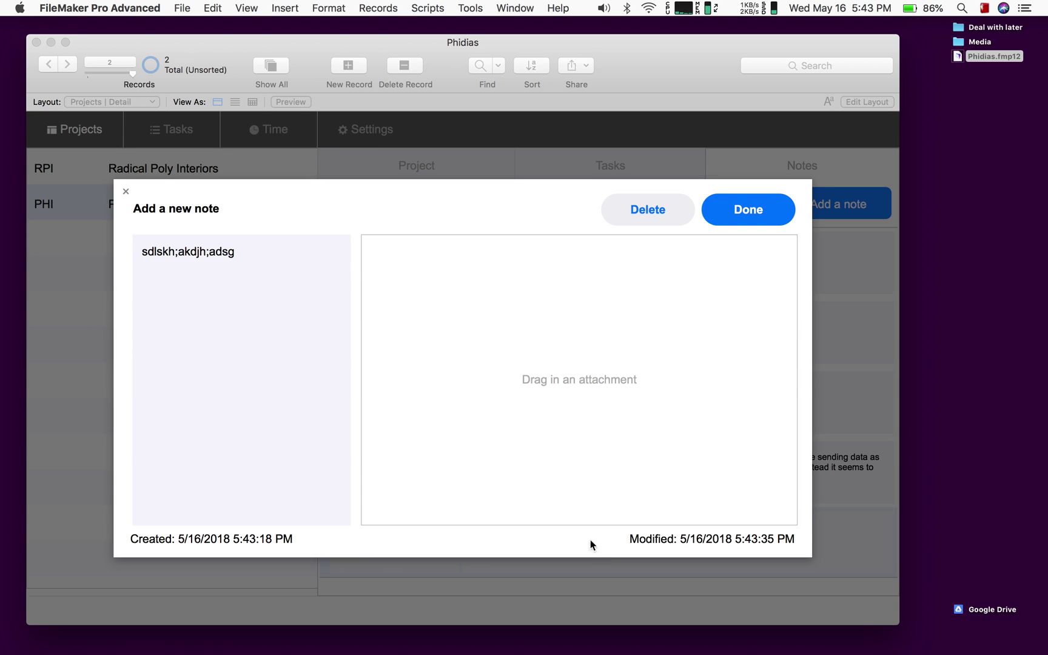
{"action": "left_click", "coordinate": [616, 210]}
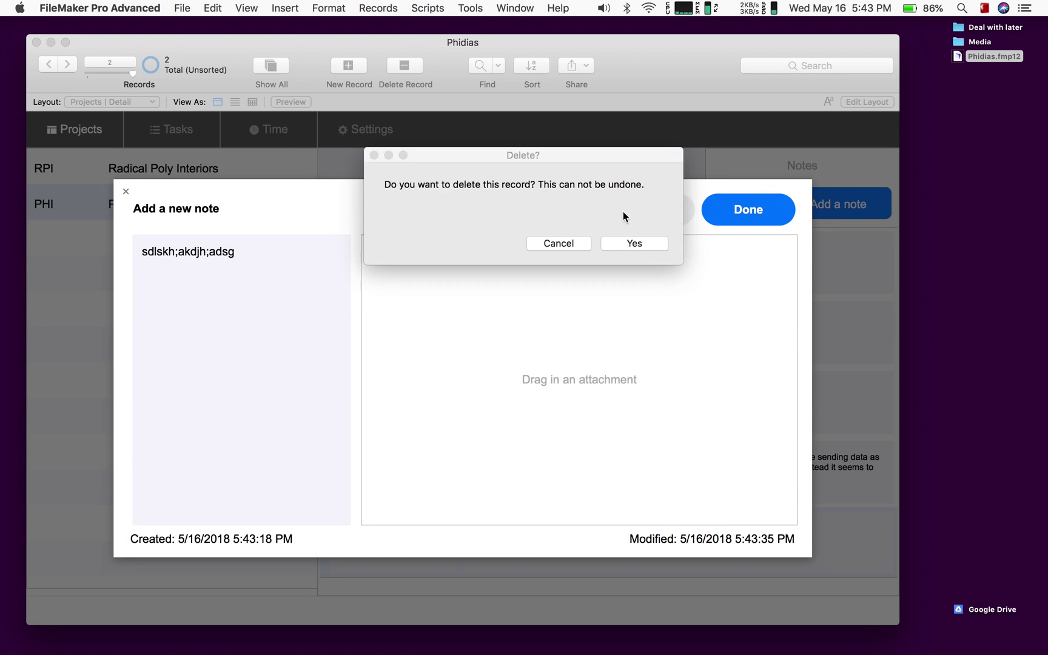
{"action": "left_click", "coordinate": [665, 242]}
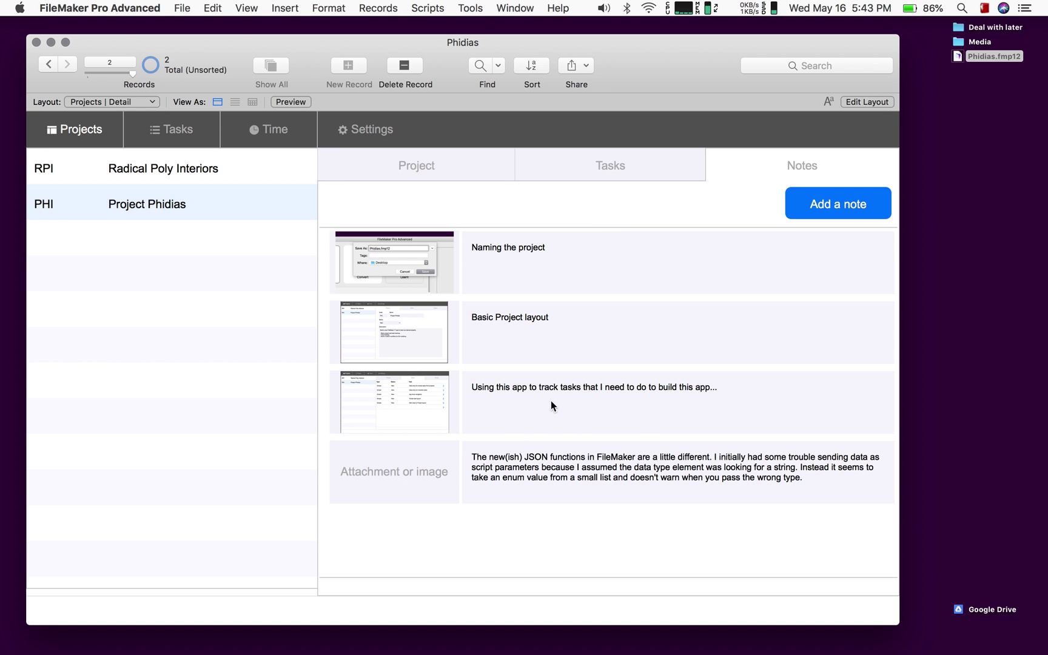
Add a Simple task named "testn1" with the description "Dgzdfg" to Project Phidias.
{"action": "left_click", "coordinate": [610, 165]}
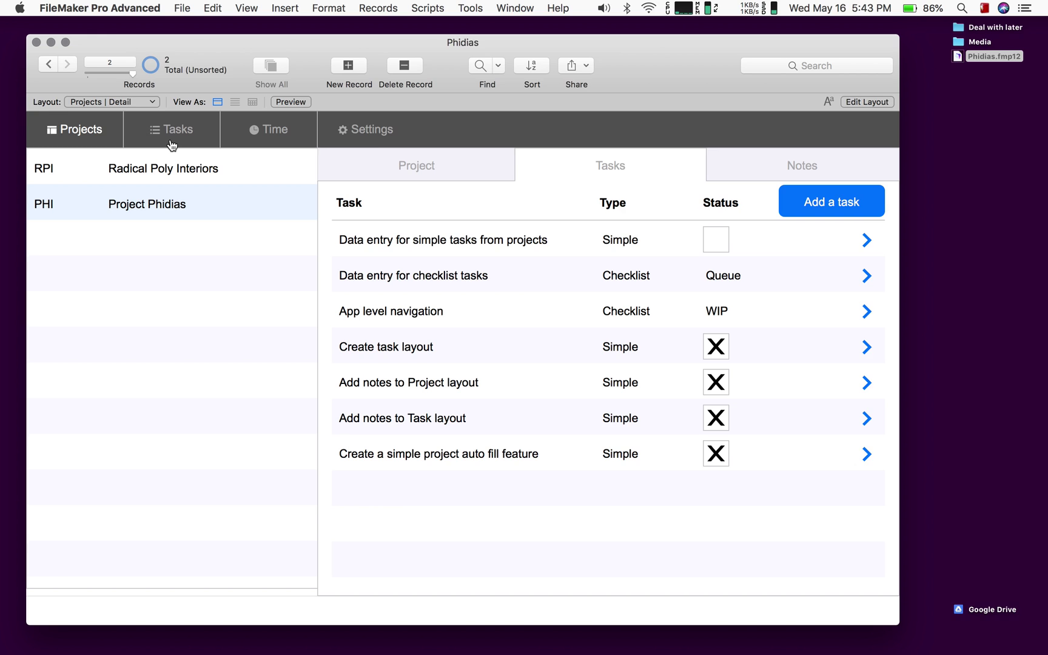
{"action": "left_click", "coordinate": [826, 208]}
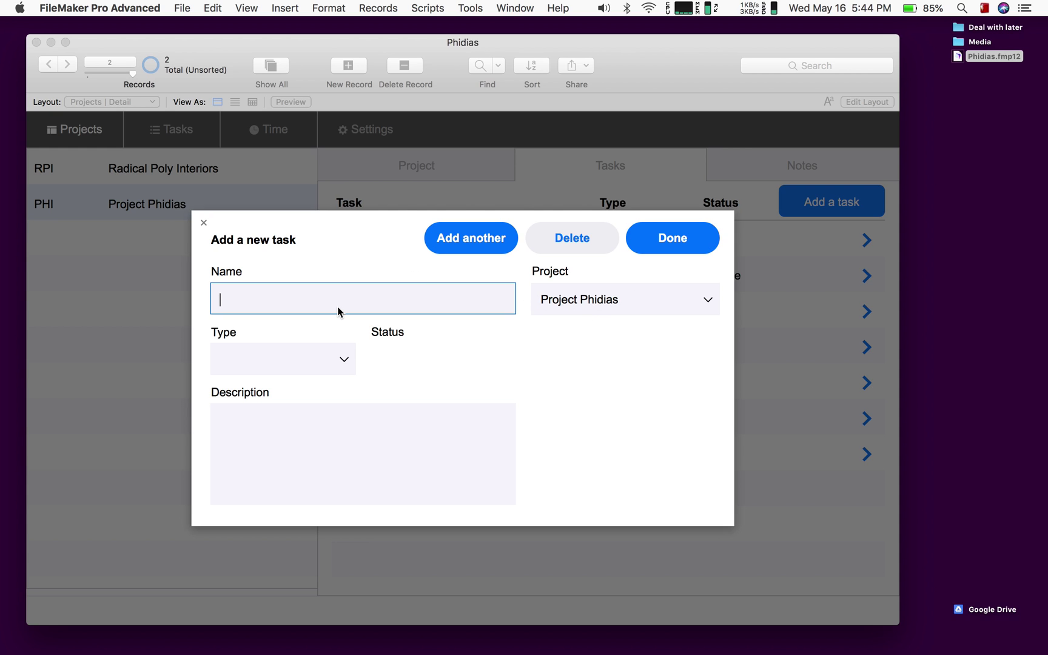
{"action": "type", "text": "testn1"}
{"action": "left_click", "coordinate": [320, 363]}
{"action": "left_click", "coordinate": [318, 361]}
{"action": "left_click", "coordinate": [299, 435]}
{"action": "type", "text": "Dgzdfg"}
Add another task named "test 2" with type Checklist, status New and description "sfhdfghdfg", and finish task entry.
{"action": "left_click", "coordinate": [493, 248]}
{"action": "type", "text": "test 2"}
{"action": "left_click", "coordinate": [289, 360]}
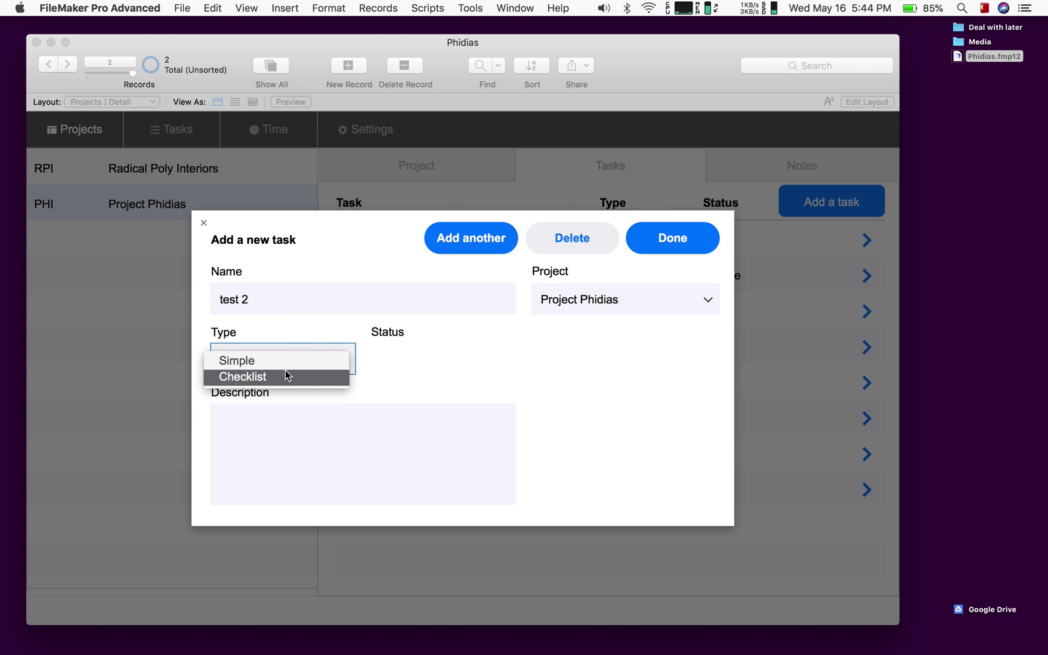
{"action": "left_click", "coordinate": [281, 380]}
{"action": "left_click", "coordinate": [435, 357]}
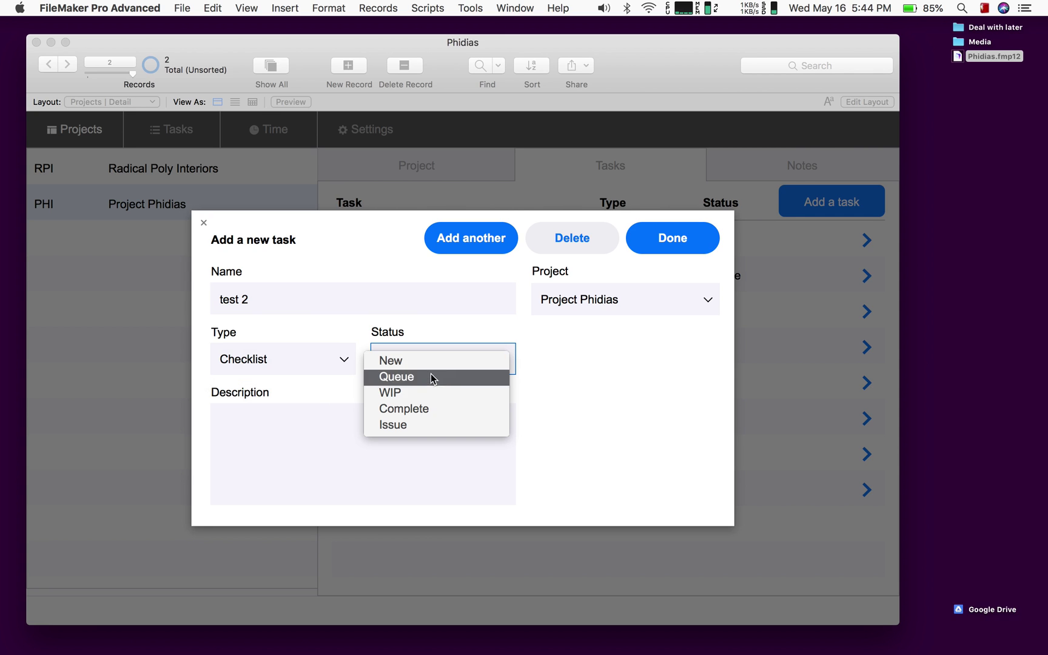
{"action": "left_click", "coordinate": [438, 366]}
{"action": "left_click", "coordinate": [364, 434]}
{"action": "type", "text": "sfhdfghdfg"}
{"action": "left_click", "coordinate": [573, 423]}
{"action": "left_click", "coordinate": [671, 242]}
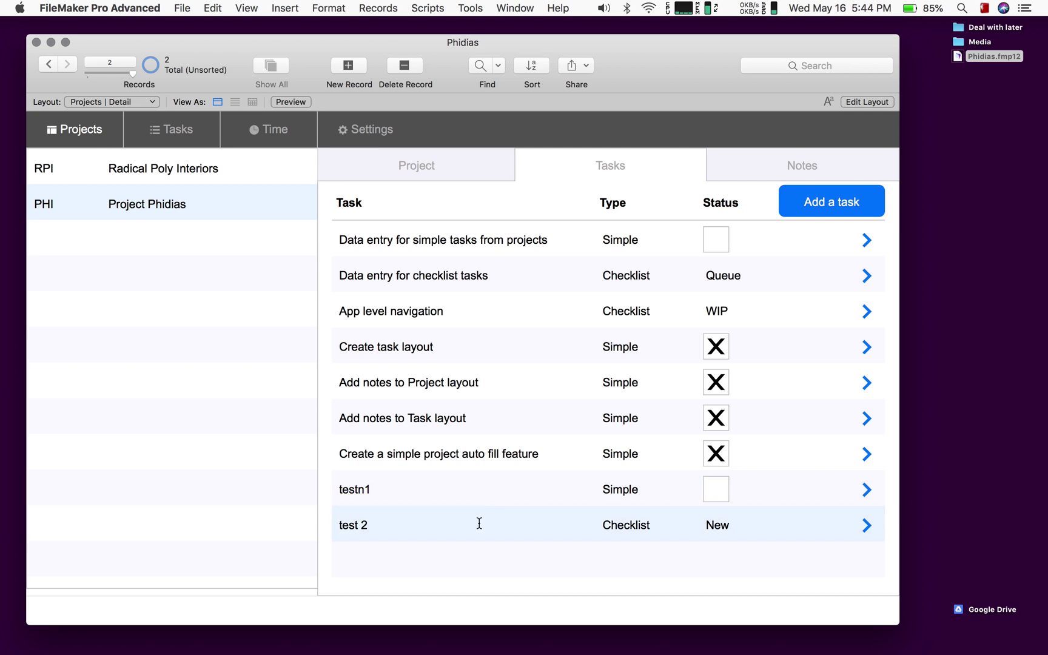
Open the testn1 task's details from the project, mark it complete, and view the test 2 task for comparison.
{"action": "left_click", "coordinate": [502, 490]}
{"action": "left_click", "coordinate": [497, 519]}
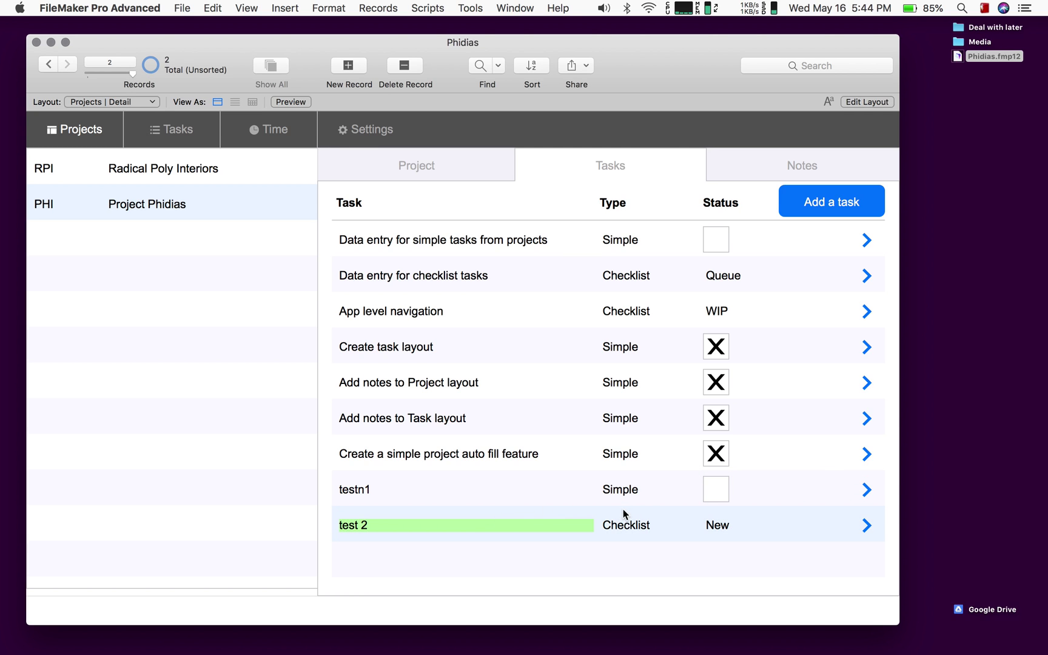
{"action": "left_click", "coordinate": [646, 494]}
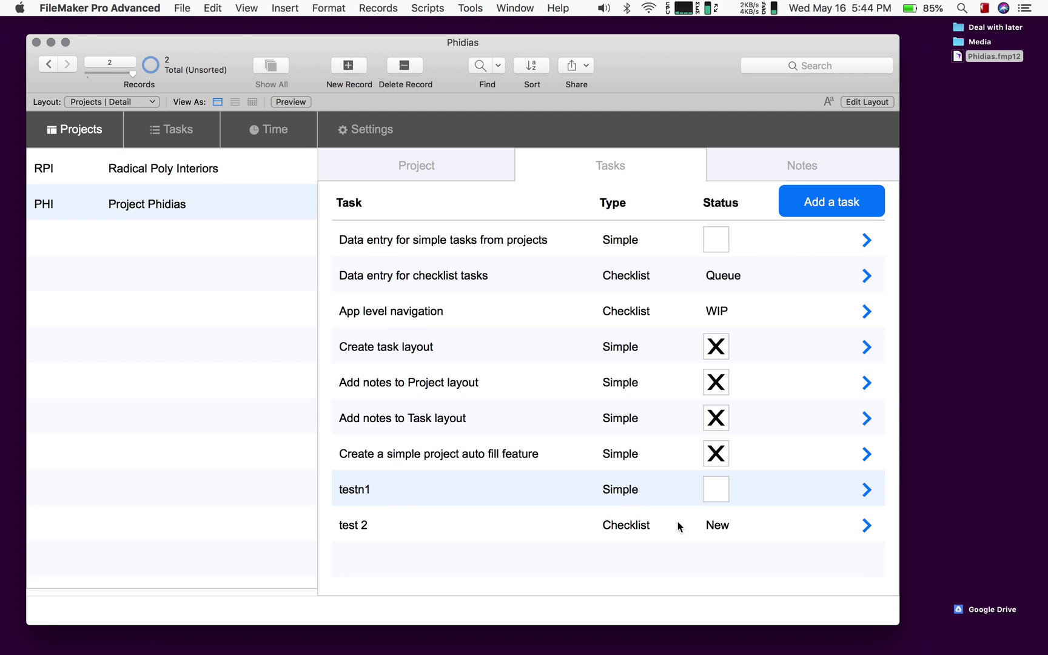
{"action": "left_click", "coordinate": [866, 490]}
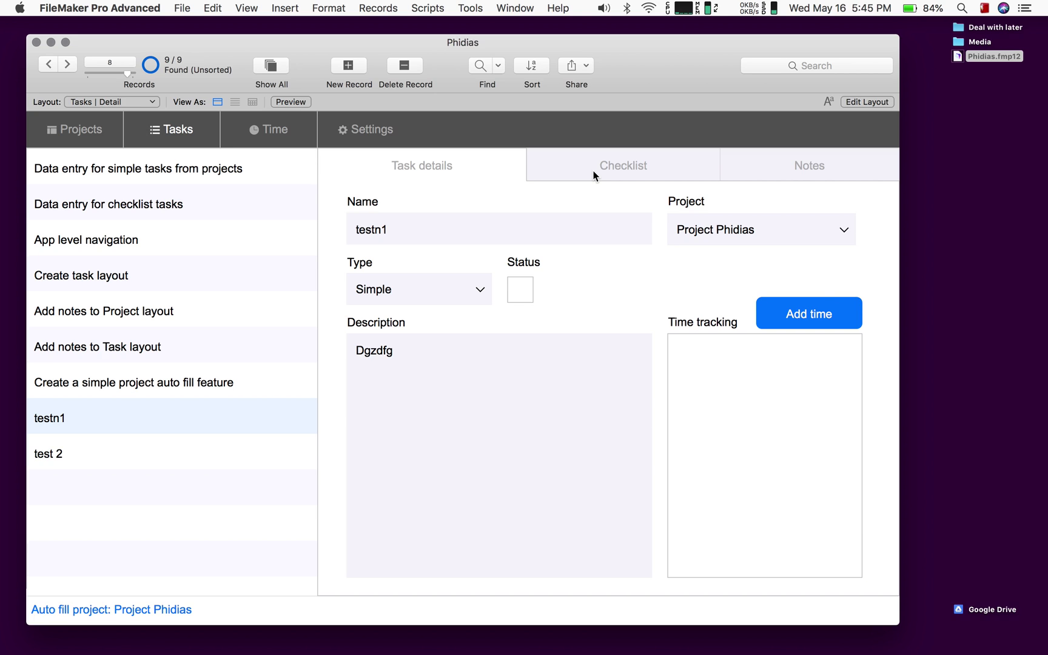
{"action": "left_click", "coordinate": [472, 298]}
{"action": "left_click", "coordinate": [472, 294]}
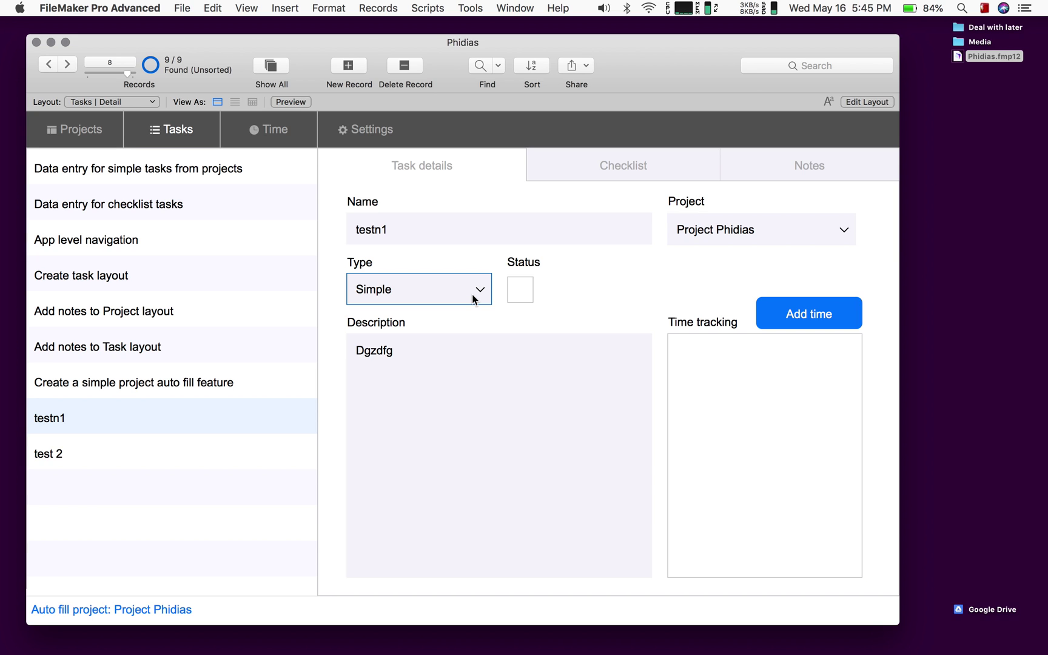
{"action": "left_click", "coordinate": [515, 294]}
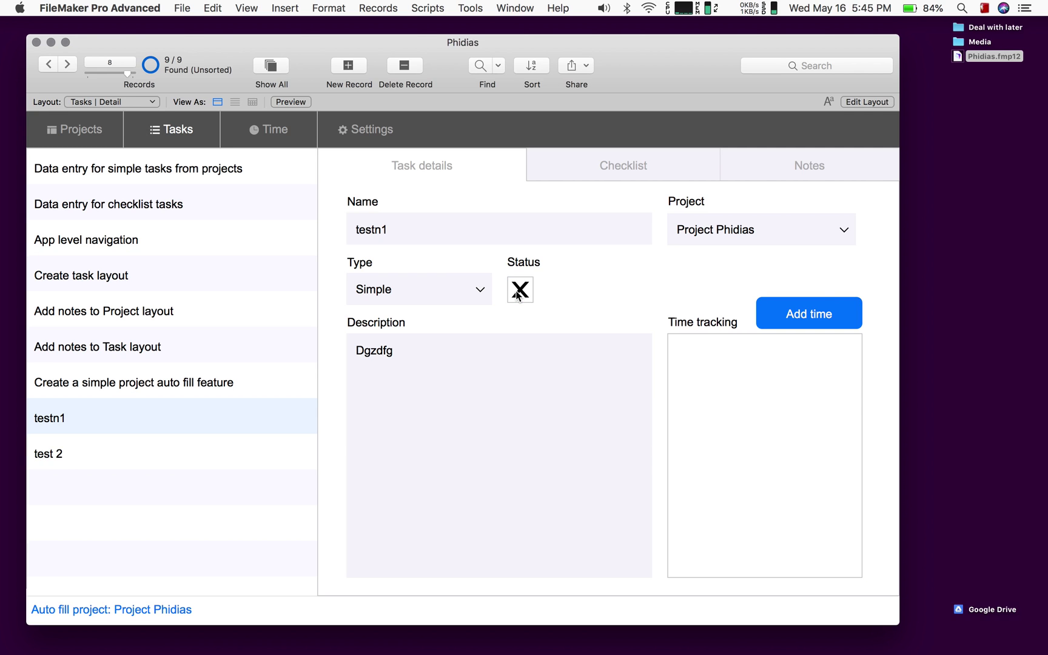
{"action": "left_click", "coordinate": [220, 452]}
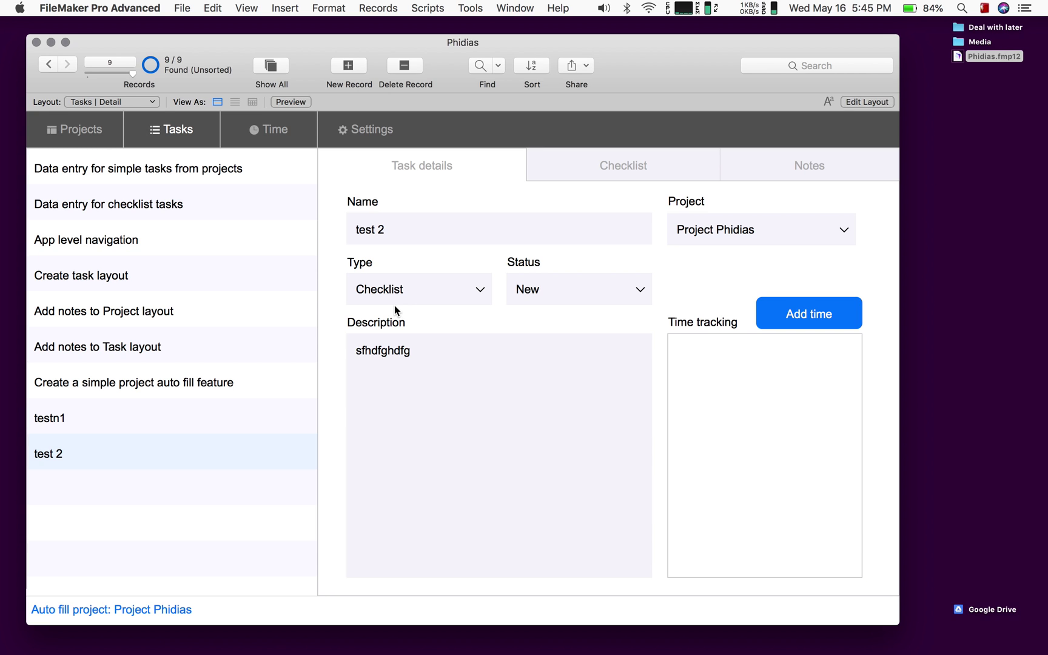
{"action": "left_click", "coordinate": [64, 159]}
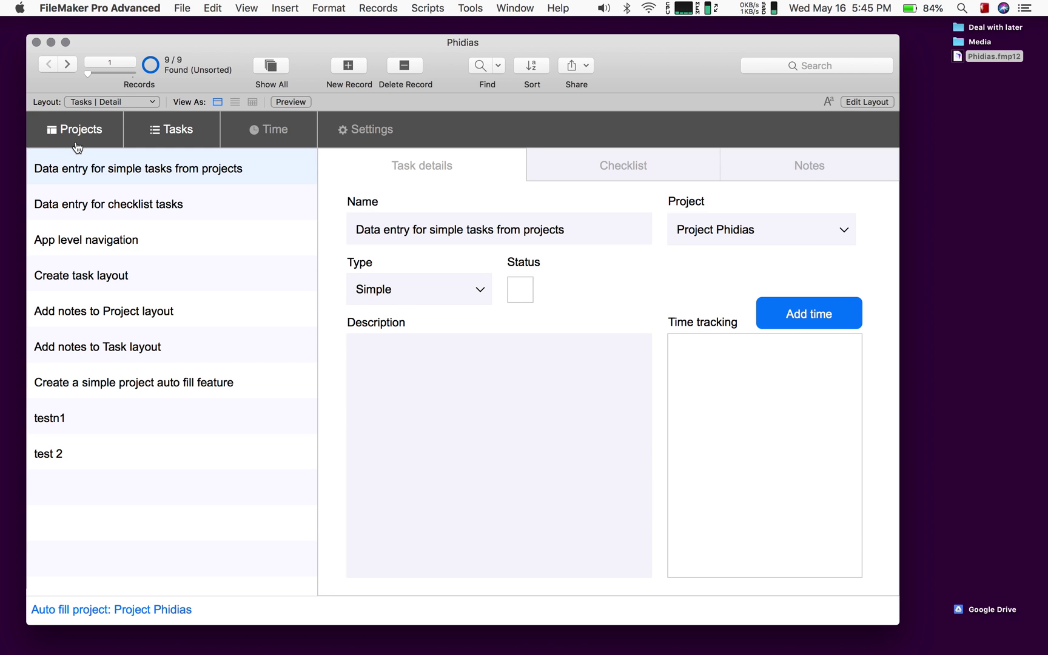
Add a Checklist task named "Chair" with the description "dz;jkfhgz;kfhgzdf" to the Radical Poly Interiors project.
{"action": "left_click", "coordinate": [75, 130]}
{"action": "left_click", "coordinate": [111, 176]}
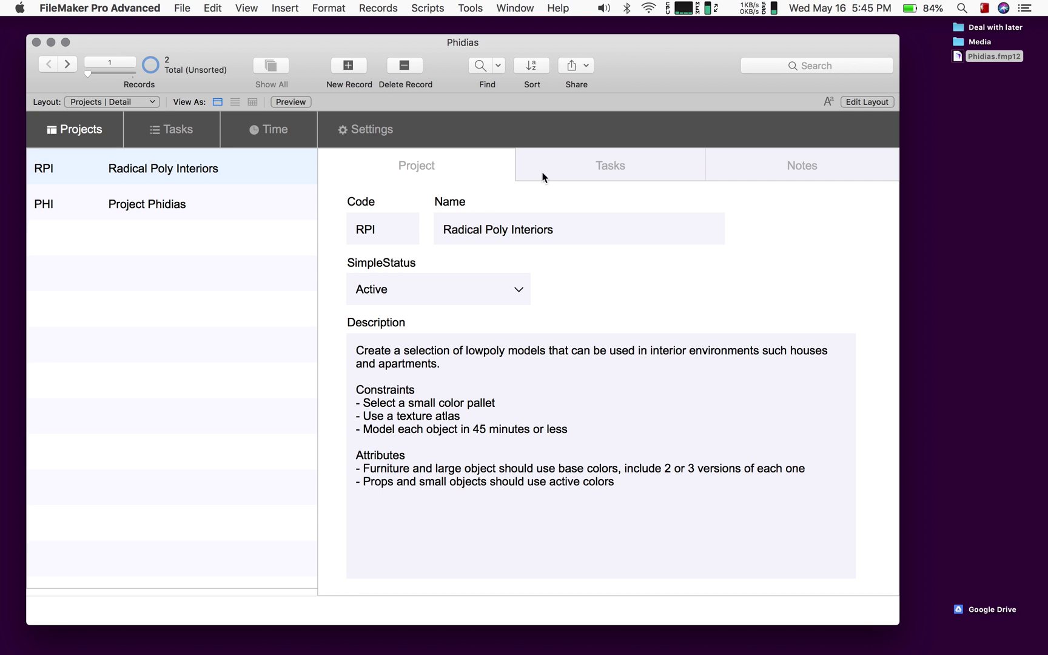
{"action": "left_click", "coordinate": [661, 170]}
{"action": "left_click", "coordinate": [817, 214]}
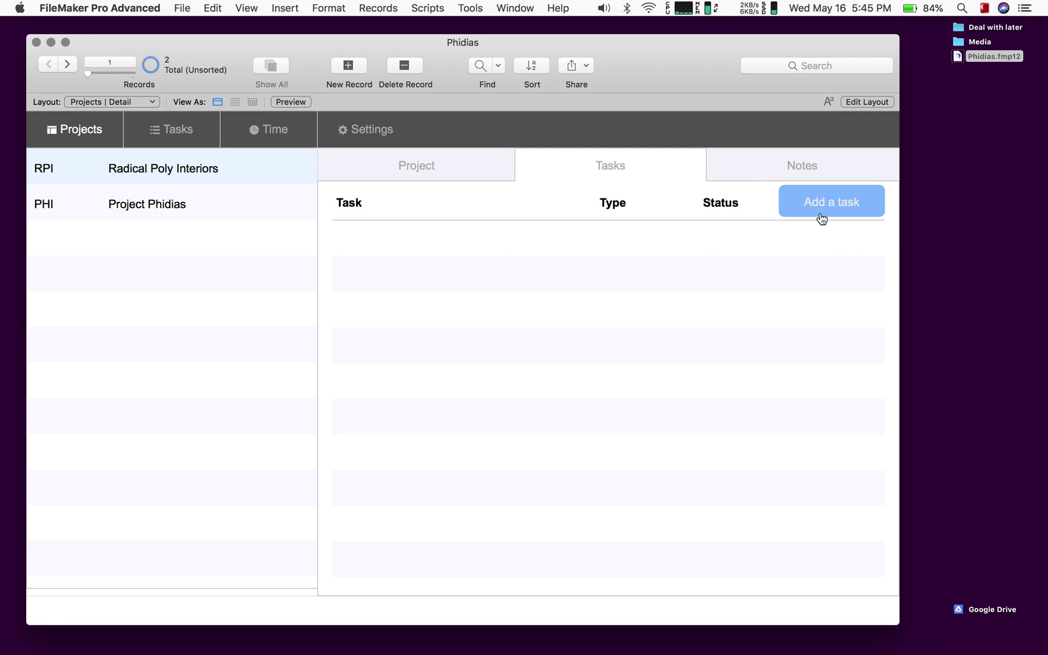
{"action": "type", "text": "Chair"}
{"action": "left_click", "coordinate": [311, 363]}
{"action": "left_click", "coordinate": [300, 391]}
{"action": "left_click", "coordinate": [311, 363]}
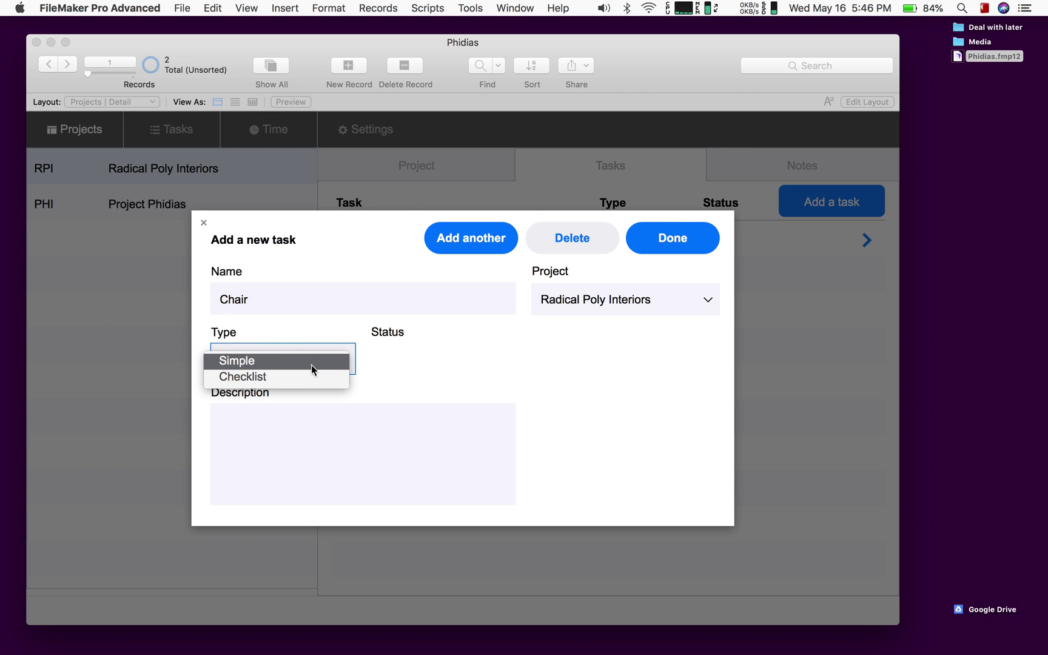
{"action": "left_click", "coordinate": [311, 377]}
{"action": "left_click", "coordinate": [299, 432]}
{"action": "type", "text": "dz;jkfhgz;kfhgzdf"}
{"action": "left_click", "coordinate": [608, 421]}
{"action": "left_click", "coordinate": [688, 246]}
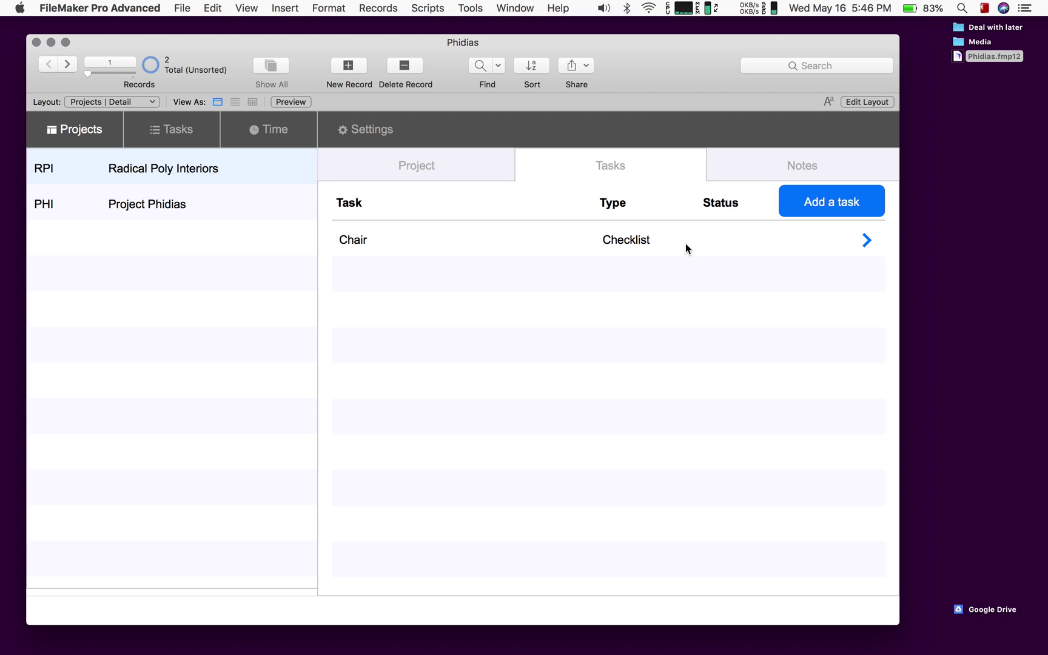
Open the Chair task from its project and show its notes.
{"action": "left_click", "coordinate": [865, 243]}
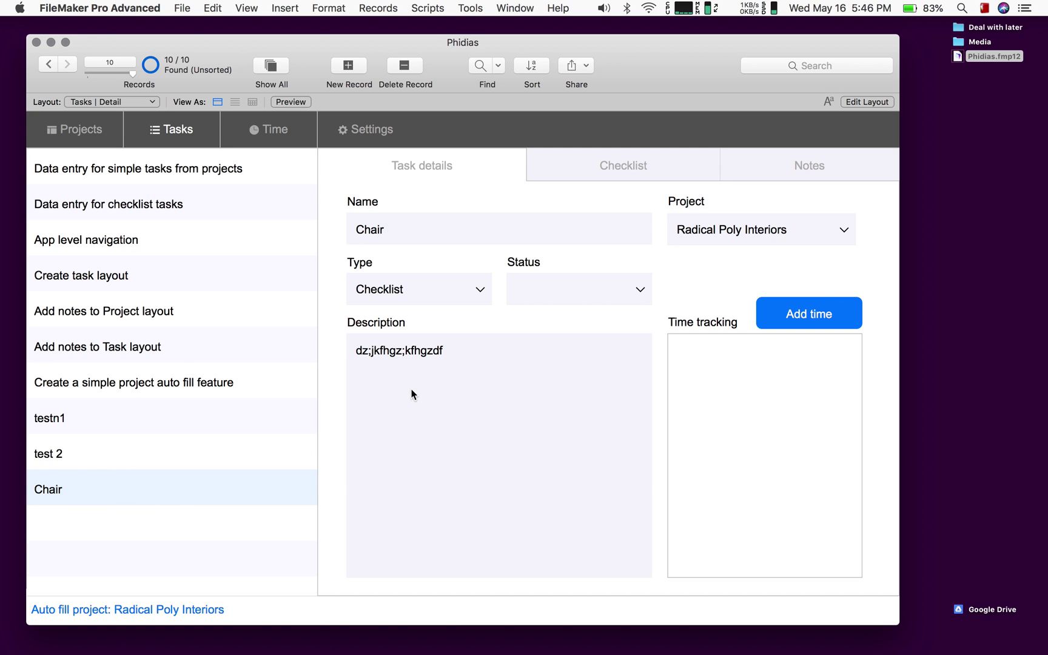
{"action": "left_click", "coordinate": [805, 159]}
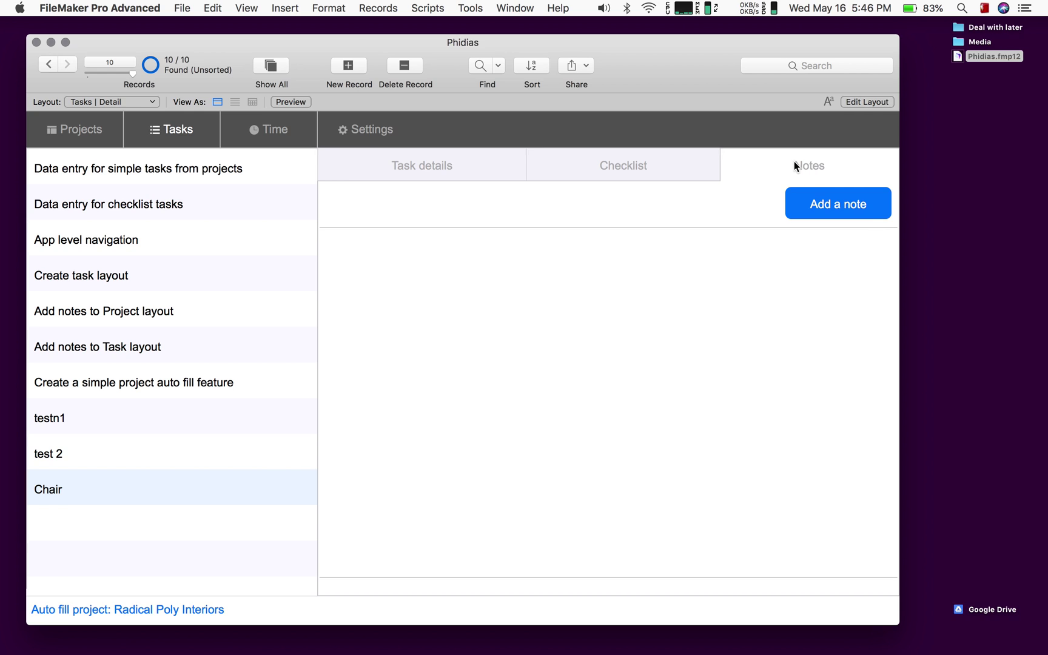
{"action": "left_click", "coordinate": [876, 219]}
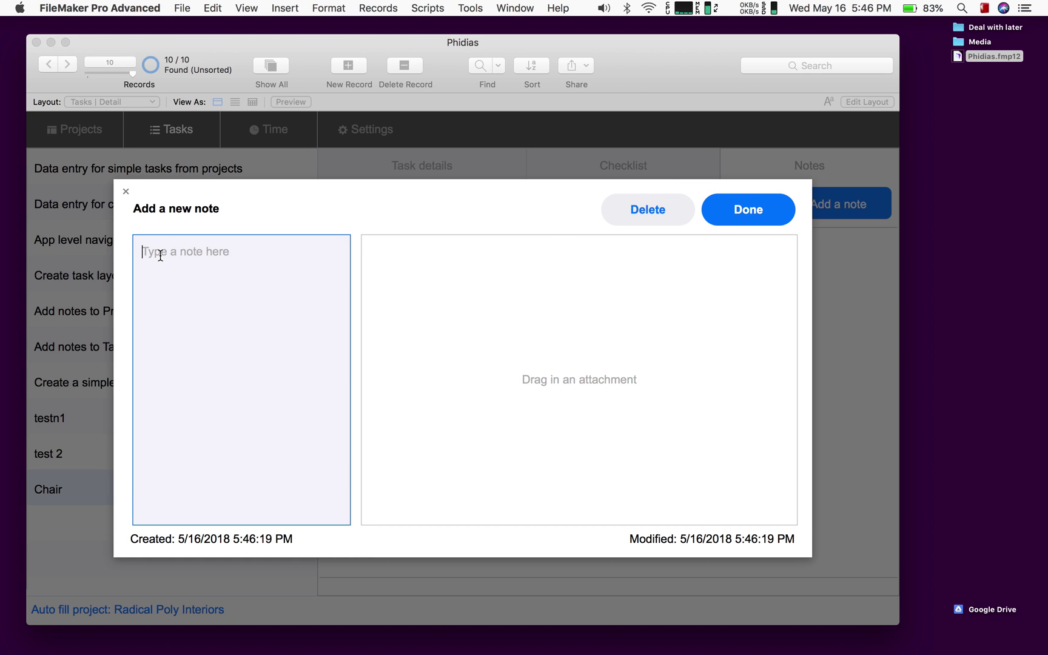
{"action": "left_click", "coordinate": [669, 208]}
{"action": "left_click", "coordinate": [637, 177]}
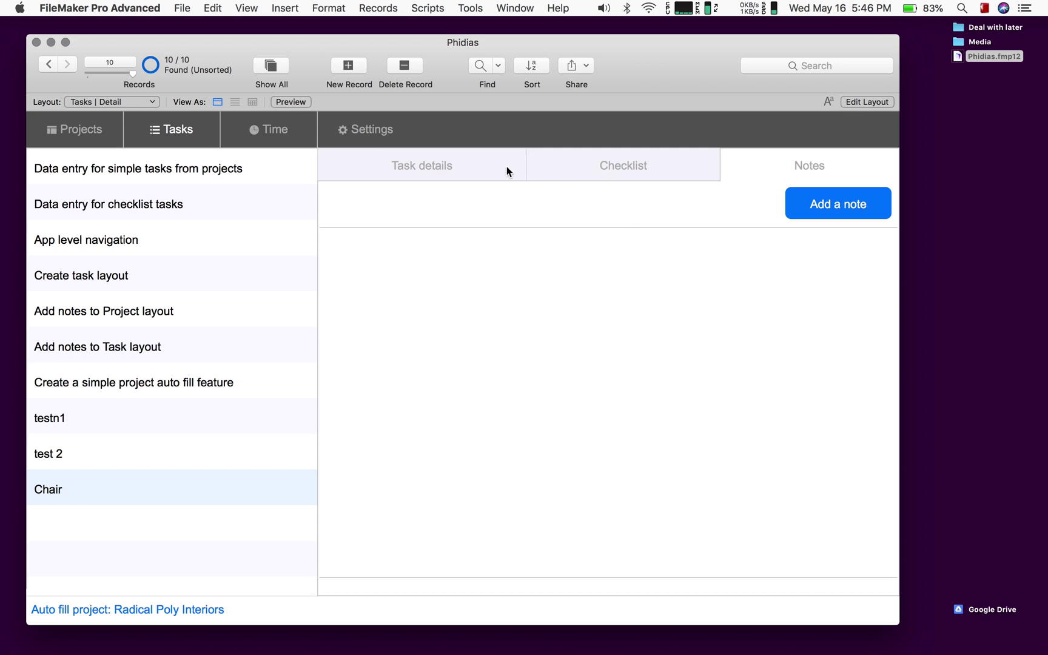
Review the Chair task's checklist area and task details.
{"action": "left_click", "coordinate": [620, 168]}
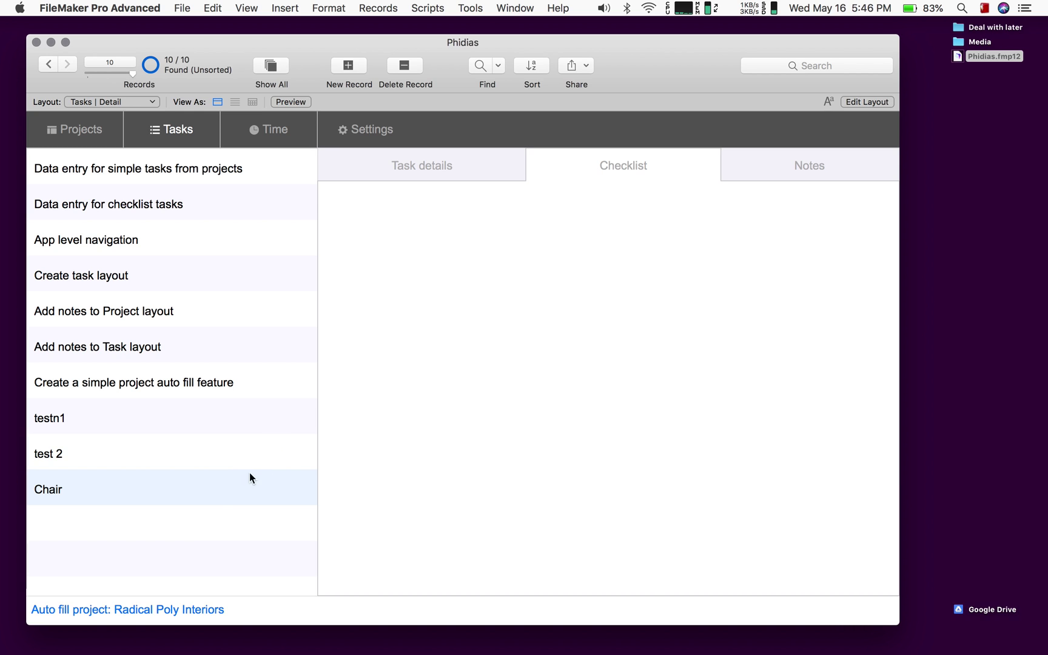
{"action": "left_click", "coordinate": [480, 173]}
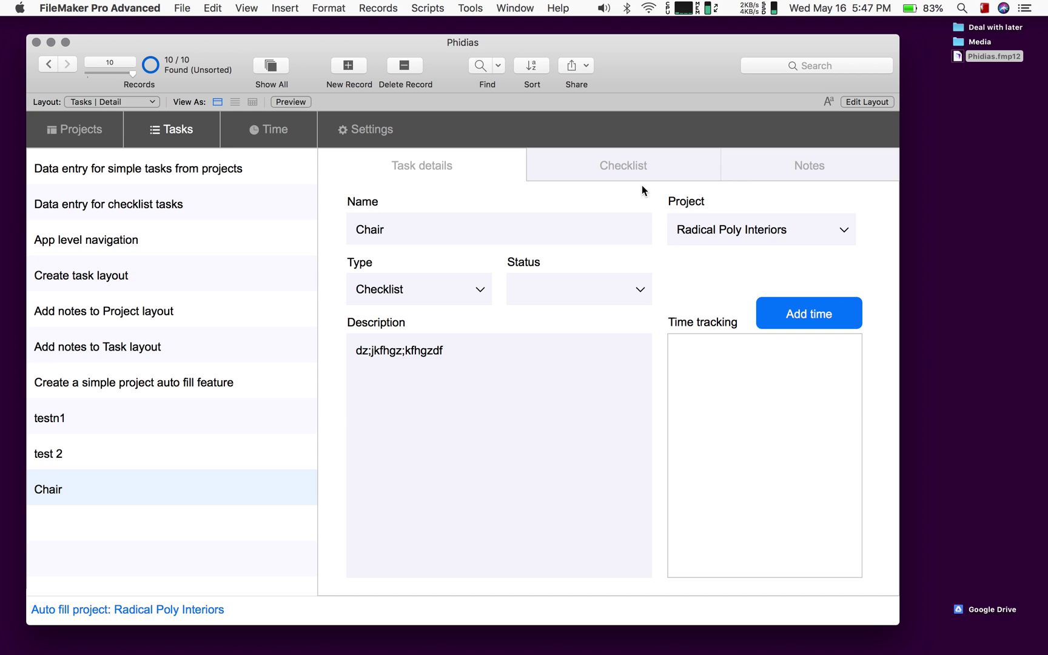
{"action": "left_click", "coordinate": [654, 161]}
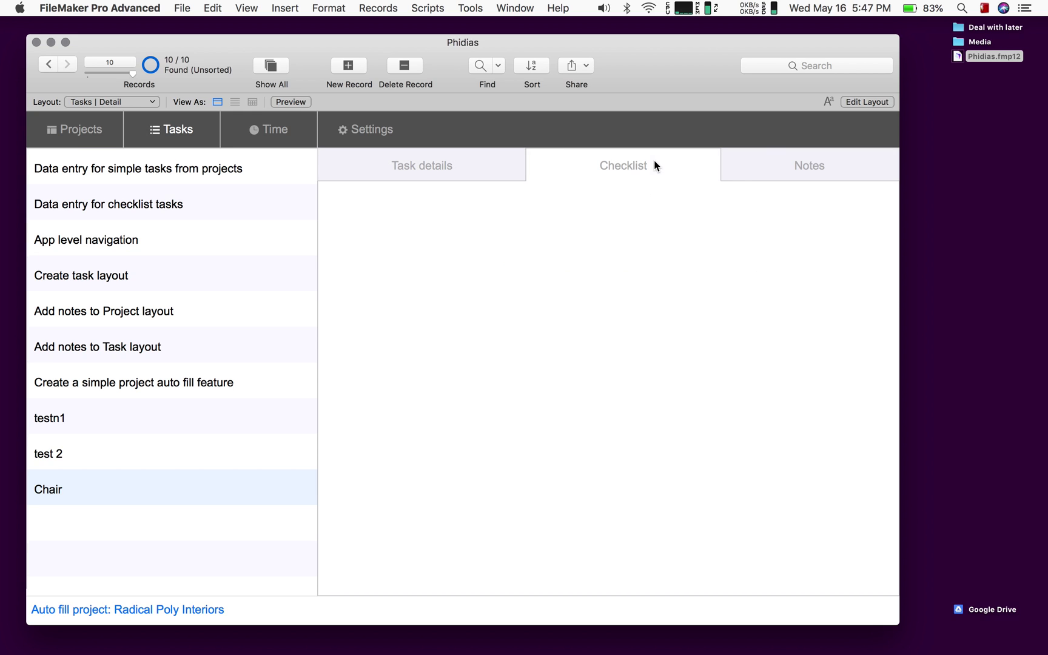
Add a note reading "ardgsdrys" to the Chair task.
{"action": "left_click", "coordinate": [758, 161]}
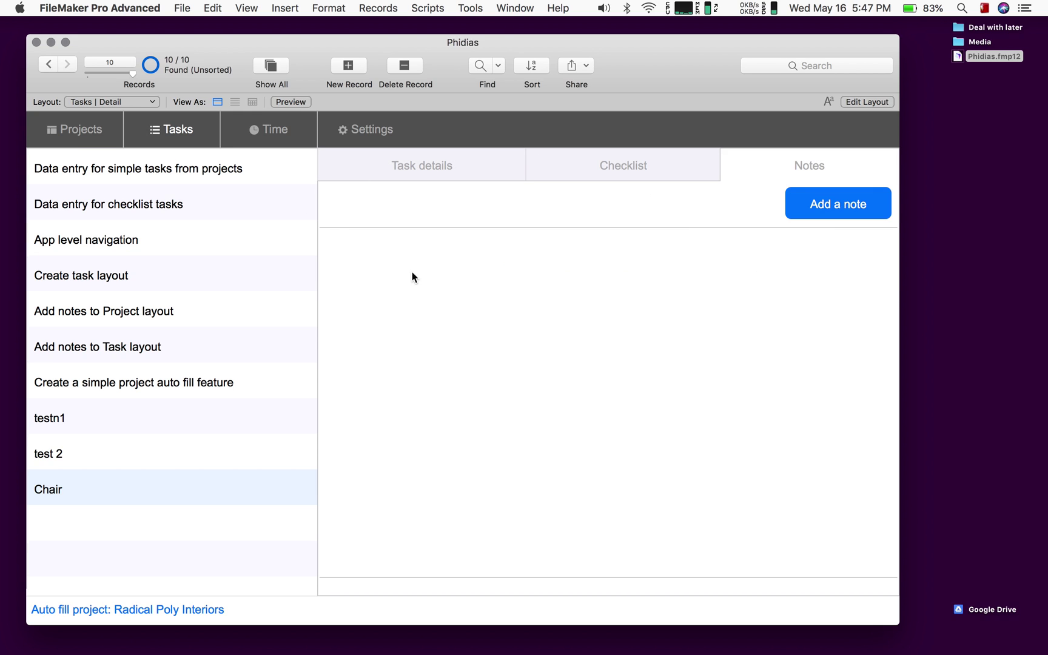
{"action": "left_click", "coordinate": [790, 205]}
{"action": "type", "text": "ardgsdrys"}
{"action": "left_click", "coordinate": [749, 206]}
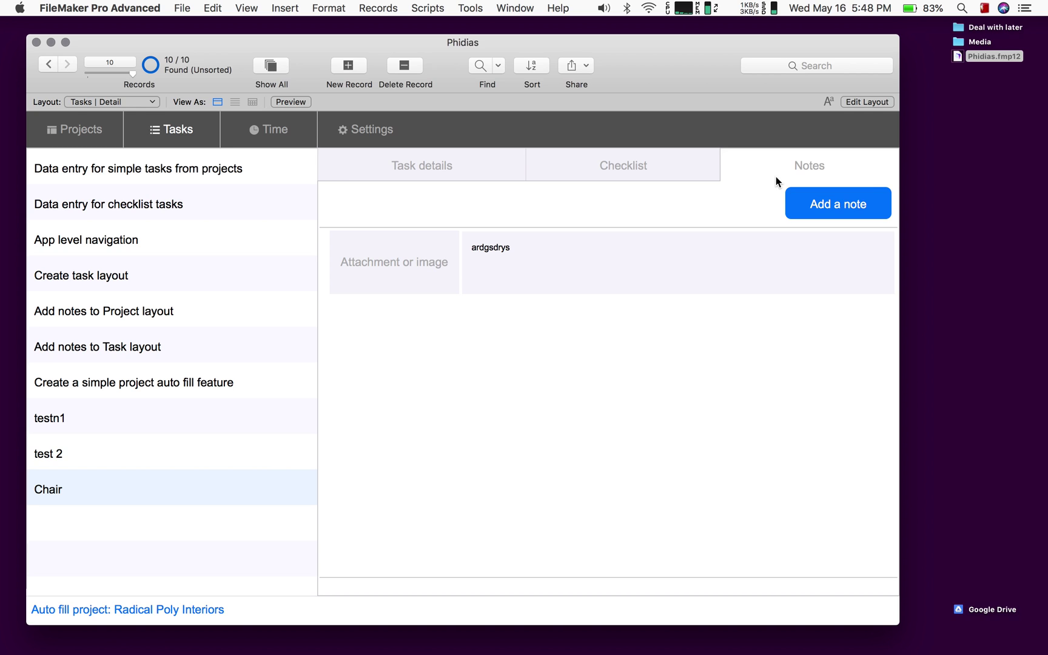
Log a time entry for the Chair task with duration 60 and action "zfdgsdf", and reopen it from the time tracking list.
{"action": "left_click", "coordinate": [477, 174]}
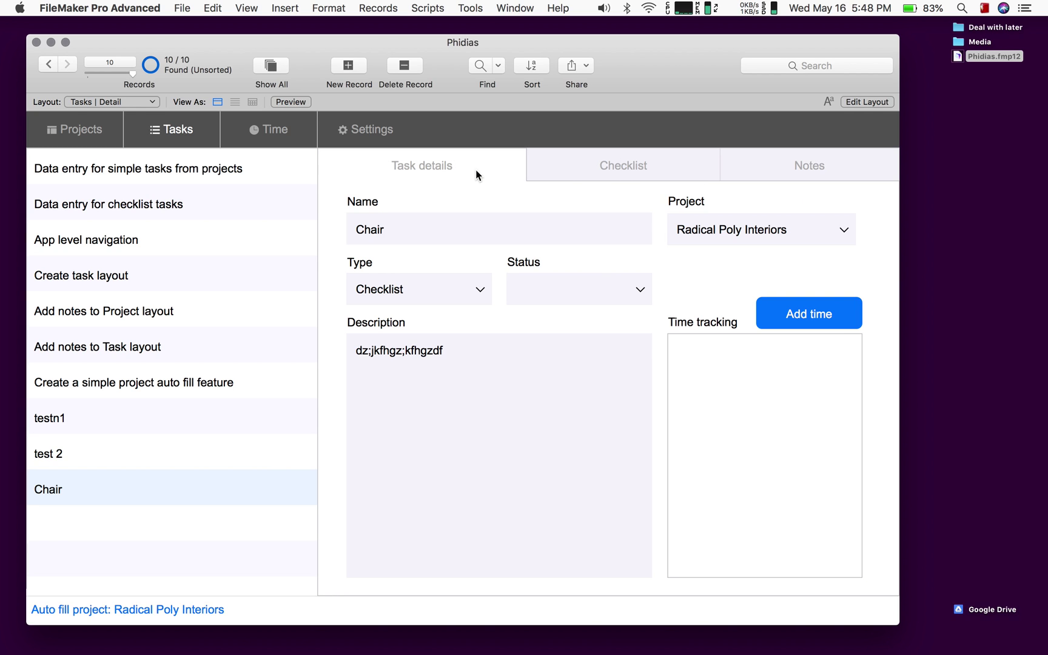
{"action": "left_click", "coordinate": [799, 320]}
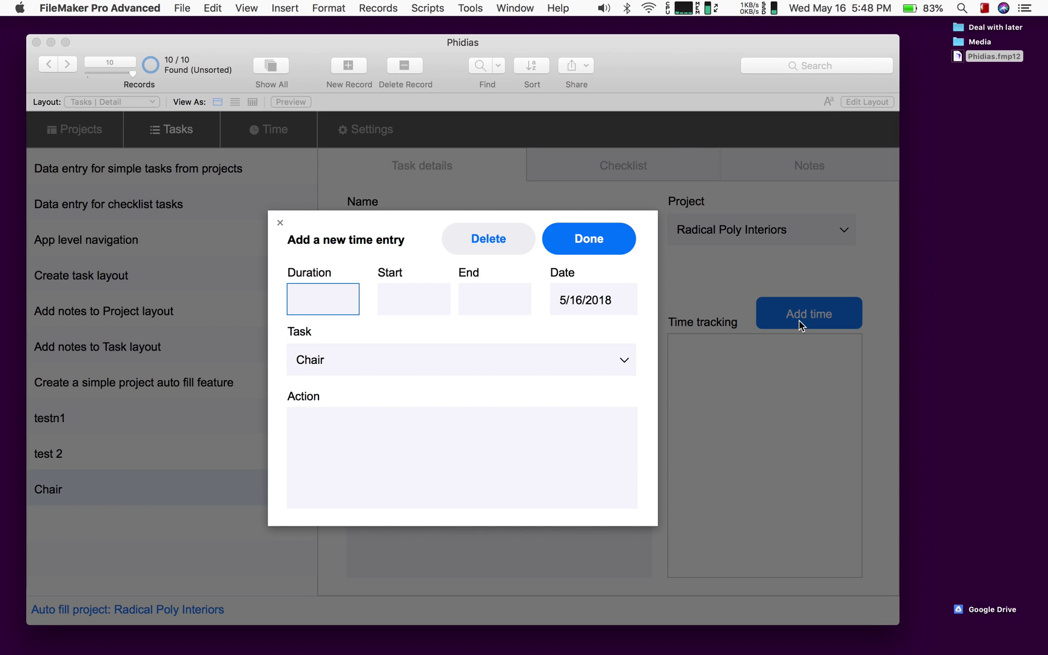
{"action": "type", "text": "60"}
{"action": "left_click", "coordinate": [371, 340]}
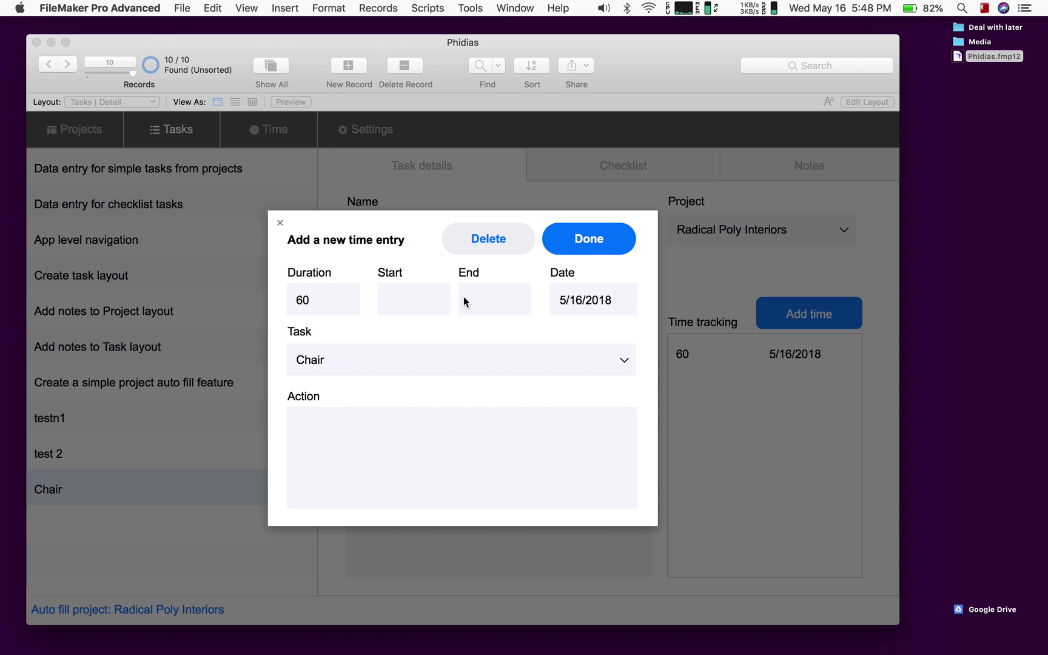
{"action": "left_click", "coordinate": [455, 452]}
{"action": "type", "text": "zfdgsdf"}
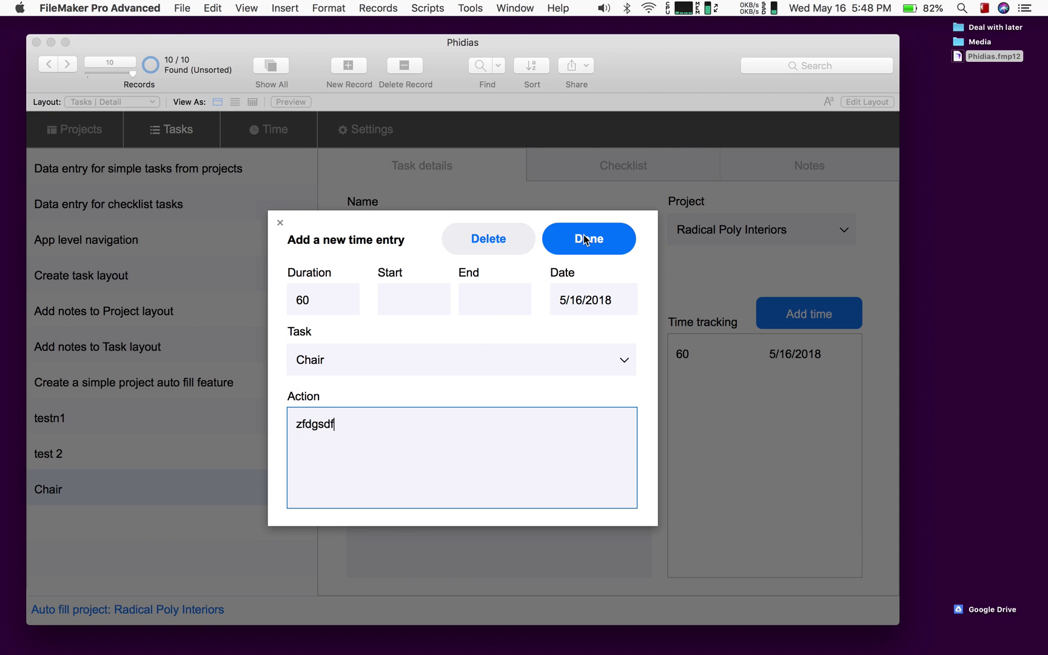
{"action": "left_click", "coordinate": [586, 239]}
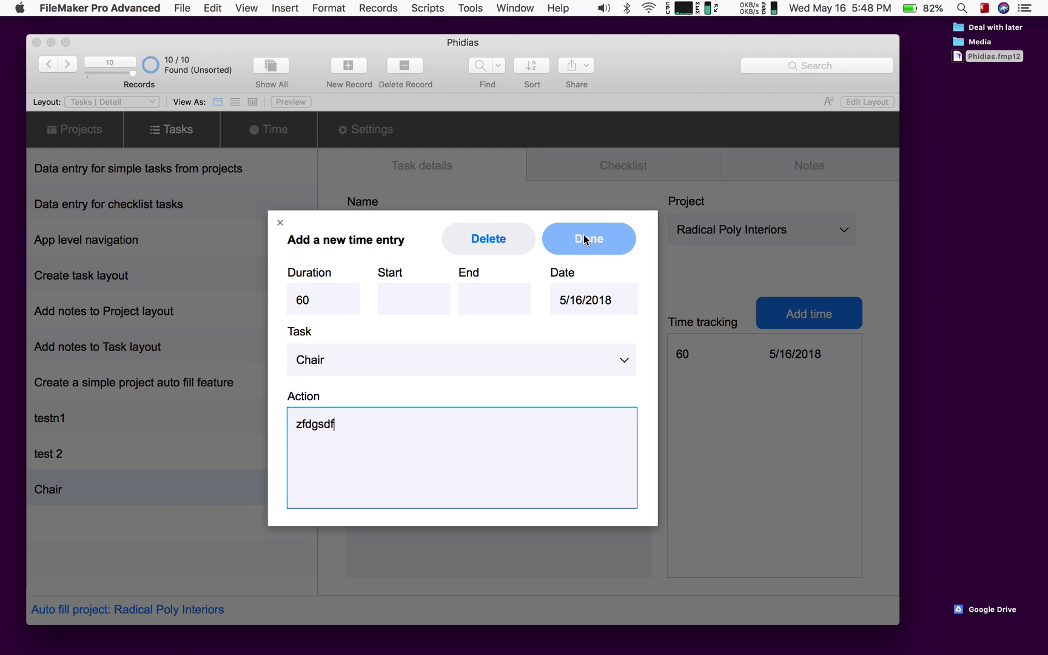
{"action": "left_click", "coordinate": [793, 360]}
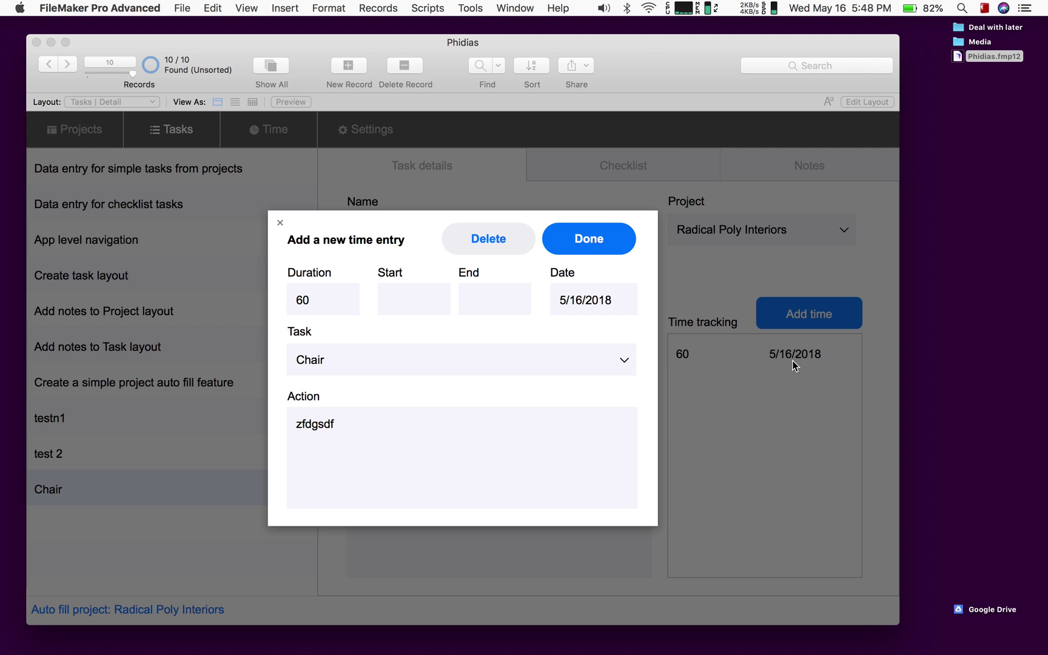
Delete the Chair task's open time entry and confirm the deletion.
{"action": "left_click", "coordinate": [510, 242]}
{"action": "left_click", "coordinate": [634, 244]}
Open the test 2 task from the task list of the Project Phidias project.
{"action": "left_click", "coordinate": [74, 130]}
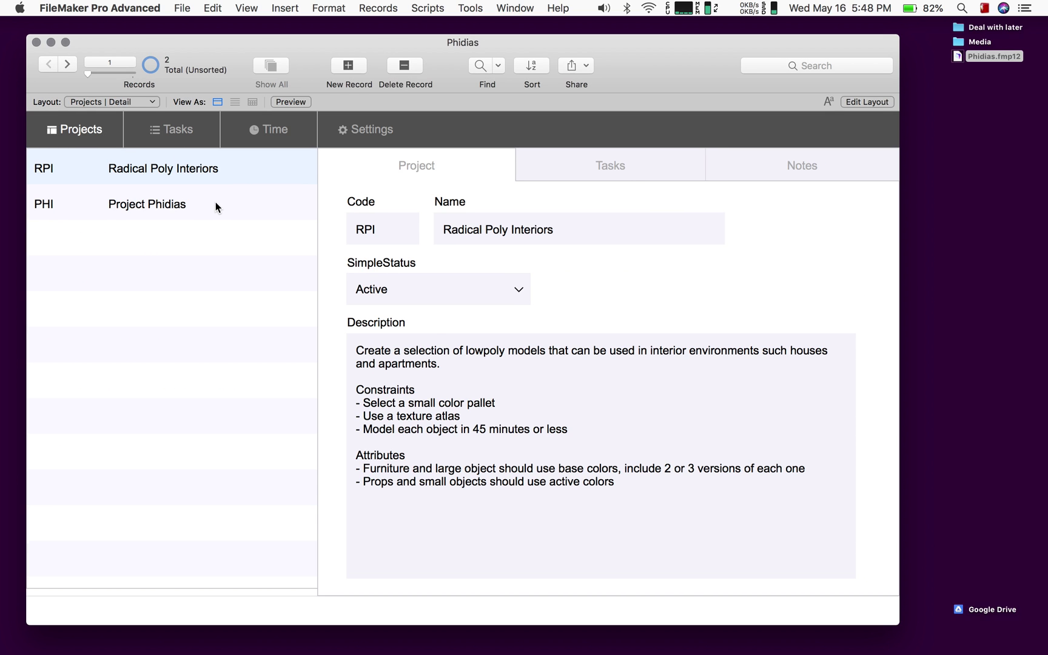
{"action": "left_click", "coordinate": [202, 205]}
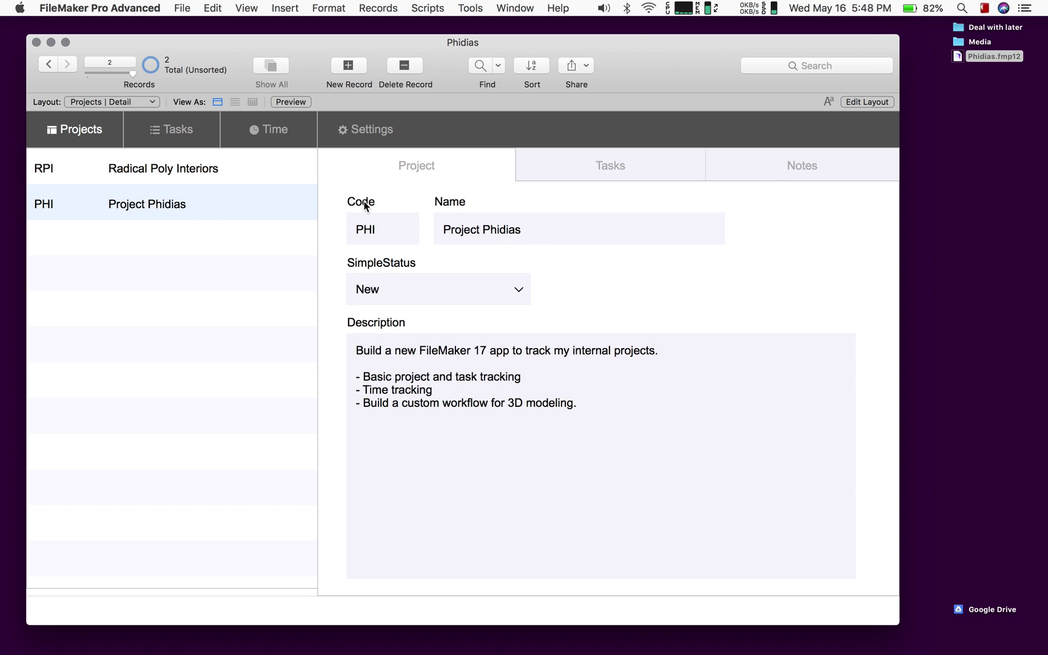
{"action": "left_click", "coordinate": [769, 175]}
{"action": "left_click", "coordinate": [648, 165]}
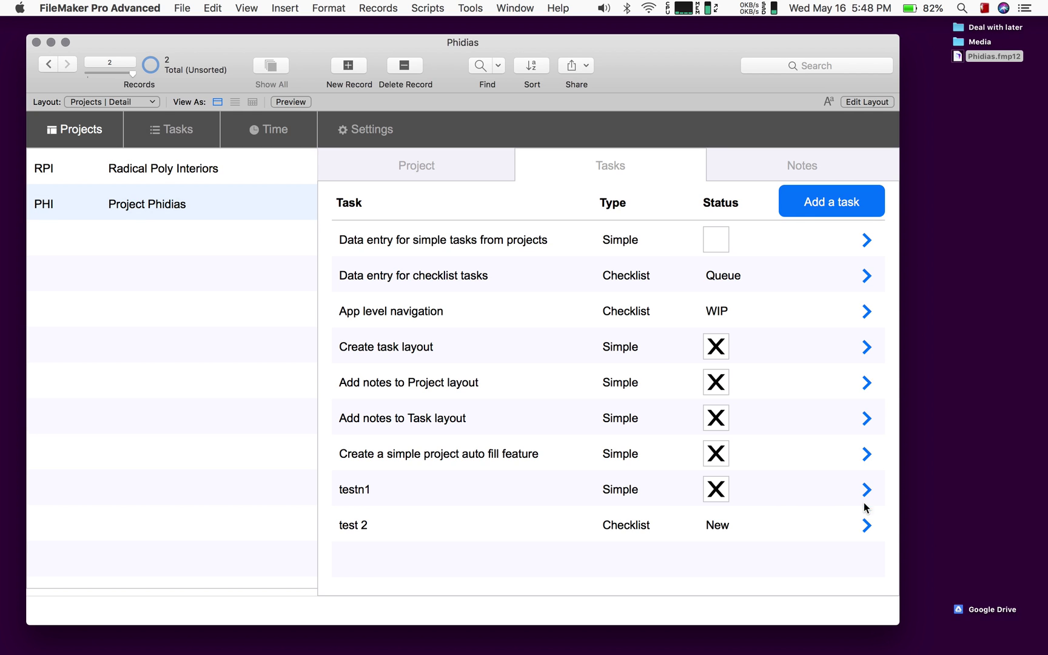
{"action": "left_click", "coordinate": [864, 522]}
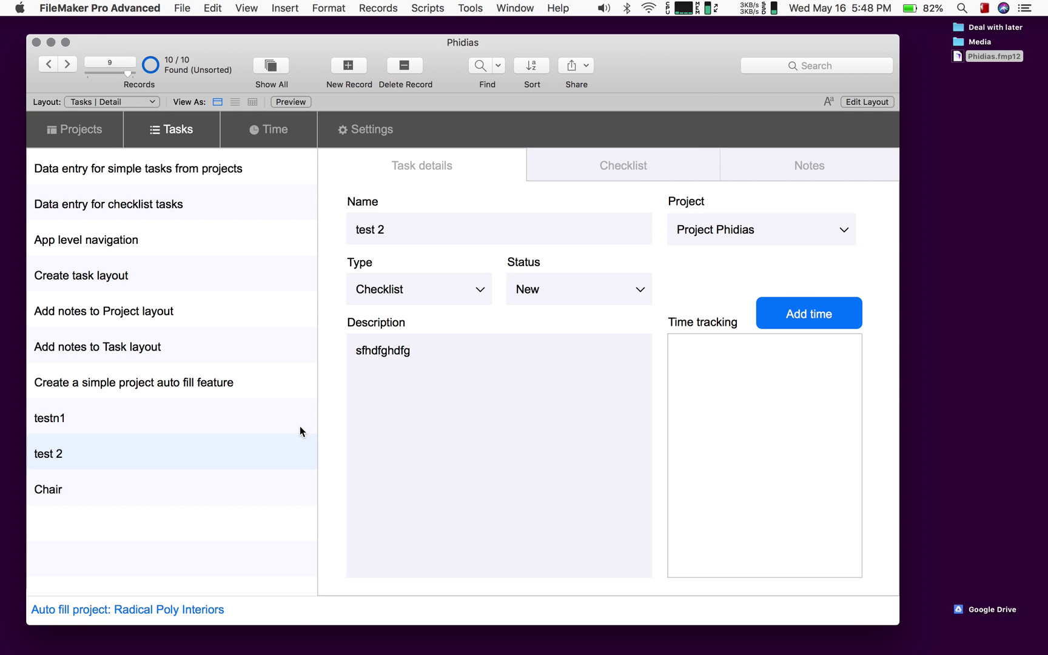
Set Go to Related Record in the "Projects - Go to related tasks" script to match the current record only, and save the script.
{"action": "key", "text": "super+l"}
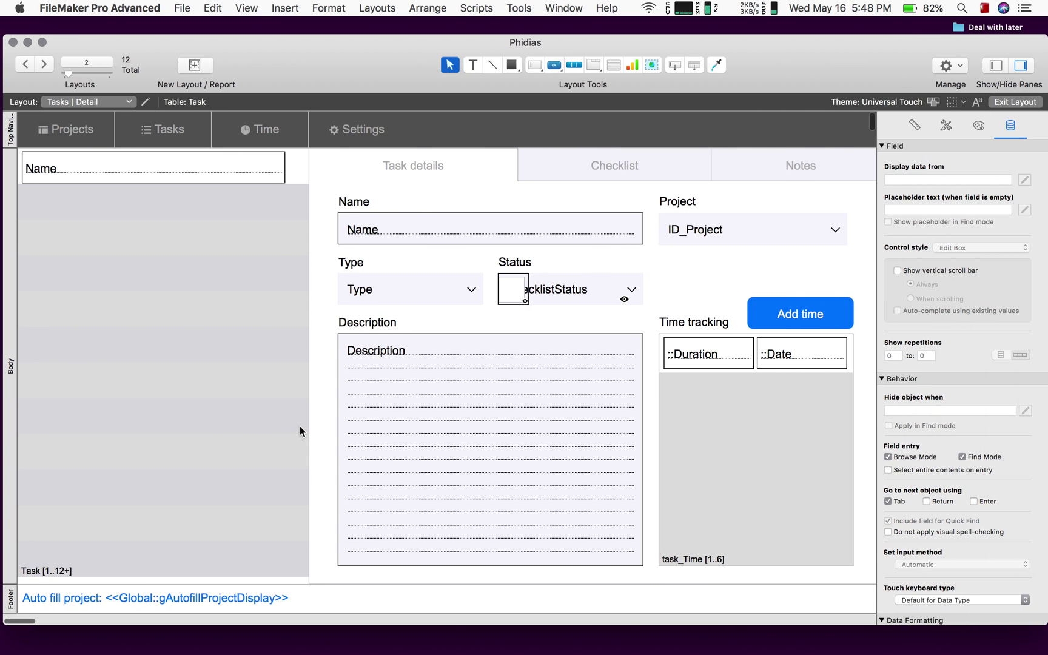
{"action": "key", "text": "super+b"}
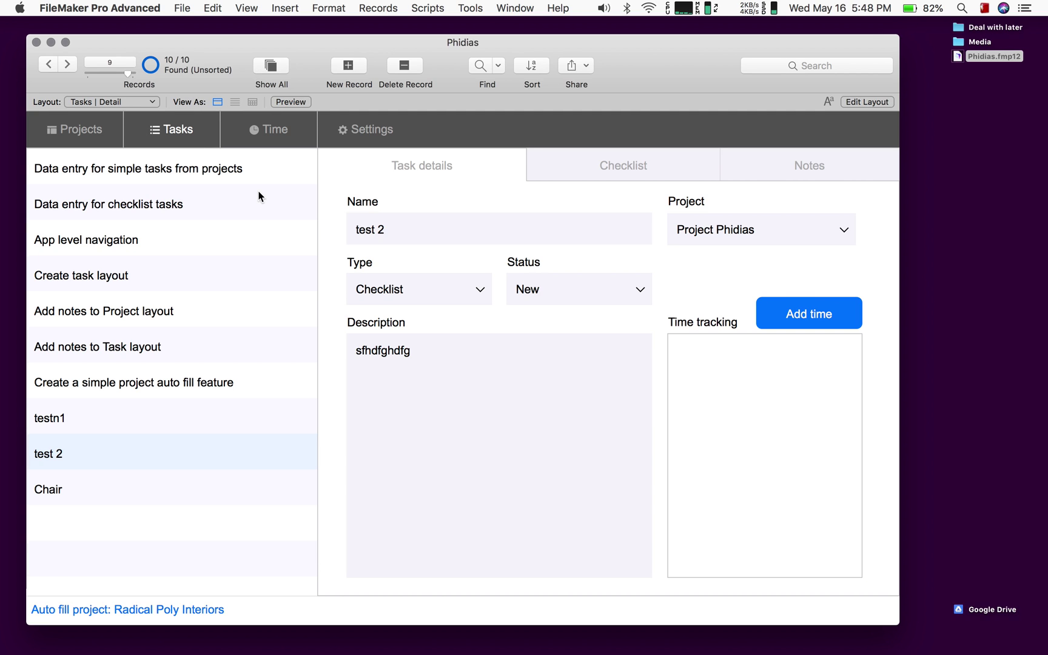
{"action": "key", "text": "super+shift+s"}
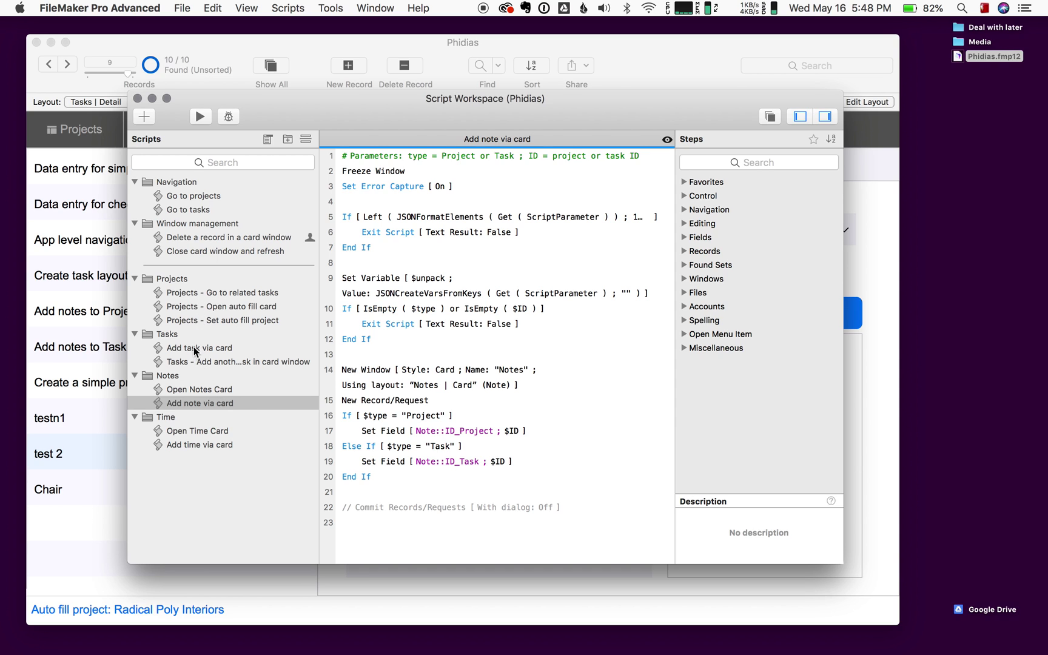
{"action": "left_click", "coordinate": [275, 282]}
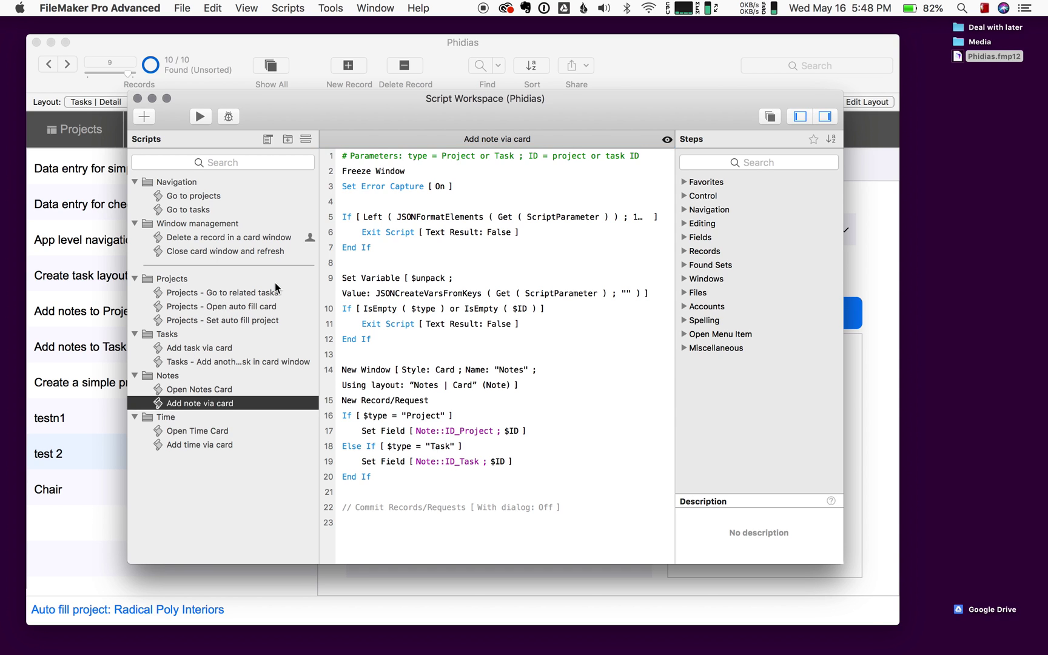
{"action": "left_click", "coordinate": [271, 293]}
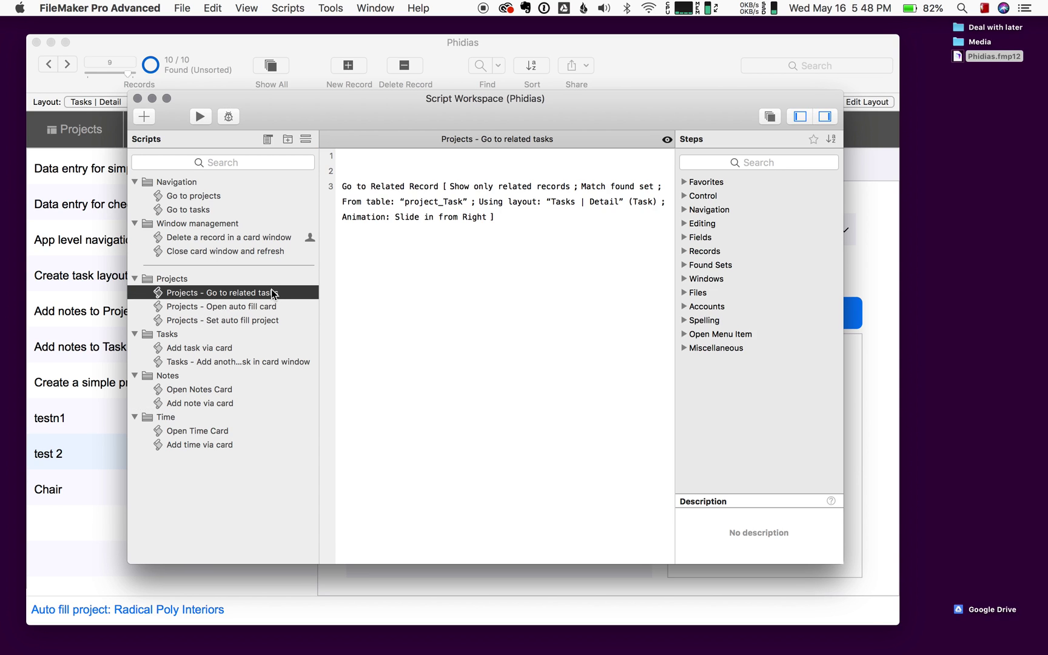
{"action": "double_click", "coordinate": [480, 188]}
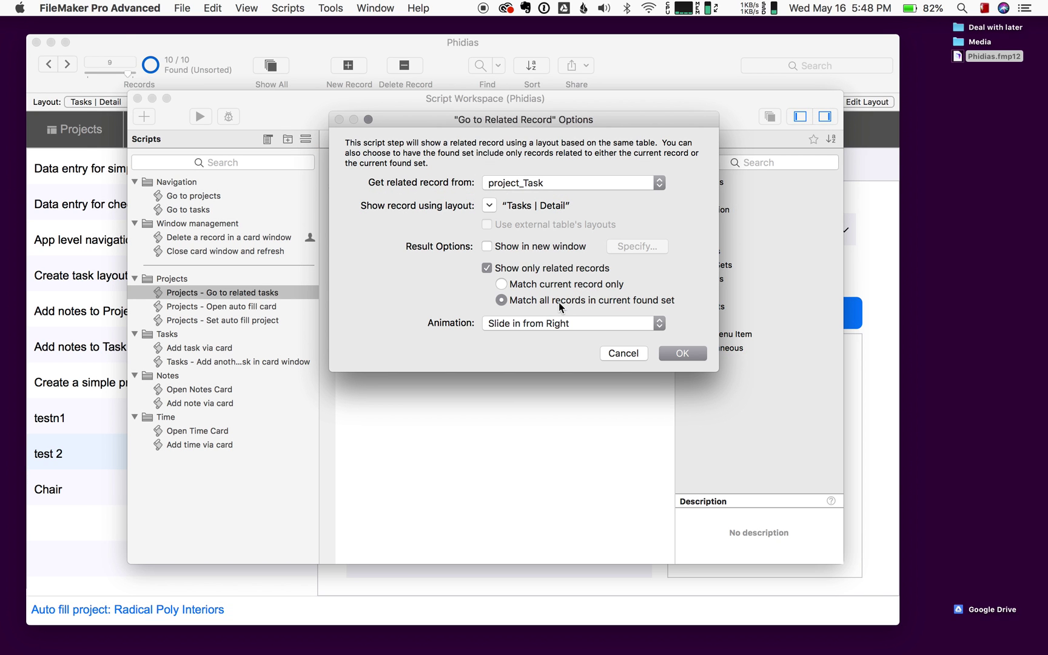
{"action": "left_click", "coordinate": [536, 284]}
{"action": "left_click", "coordinate": [679, 353]}
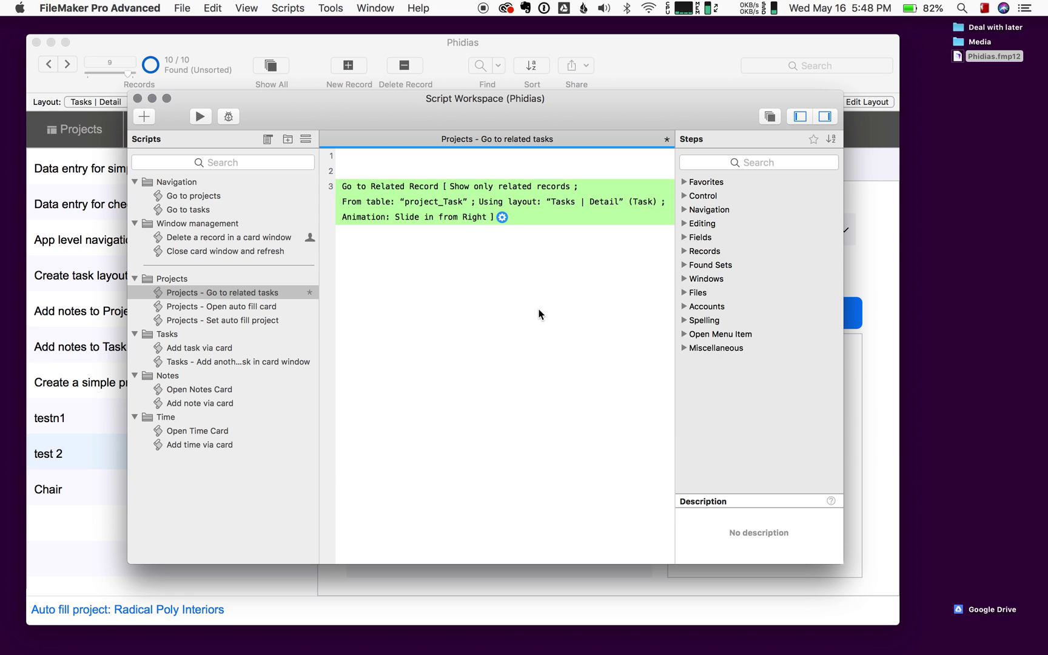
{"action": "key", "text": "super+s"}
{"action": "left_click", "coordinate": [137, 97]}
Test the related-task navigation by opening the Chair task from the Radical Poly Interiors project.
{"action": "left_click", "coordinate": [88, 131]}
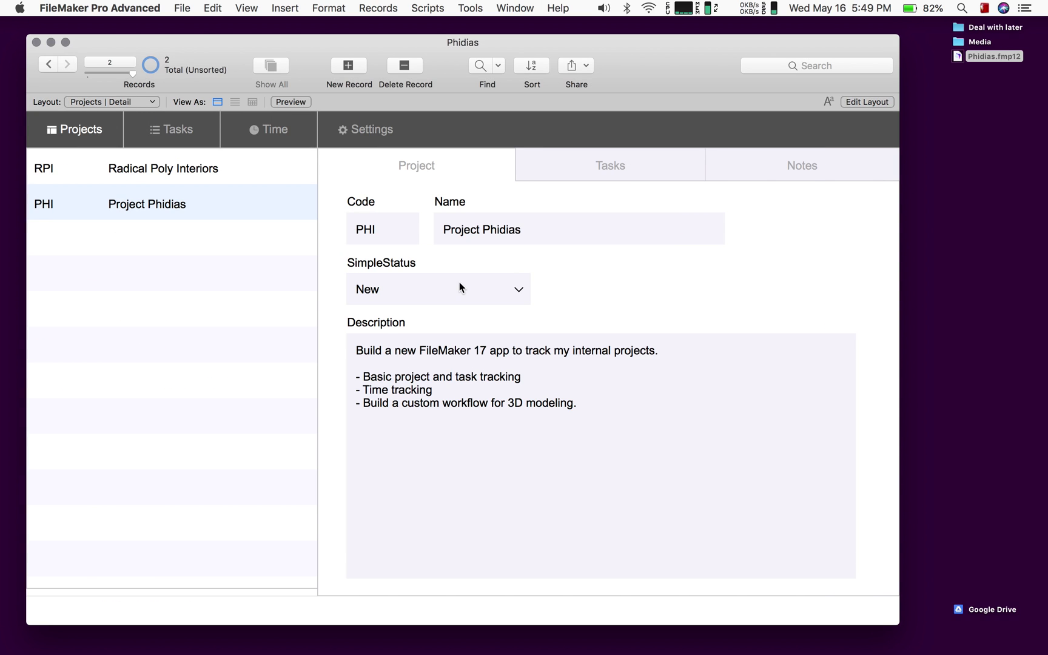
{"action": "left_click", "coordinate": [245, 170]}
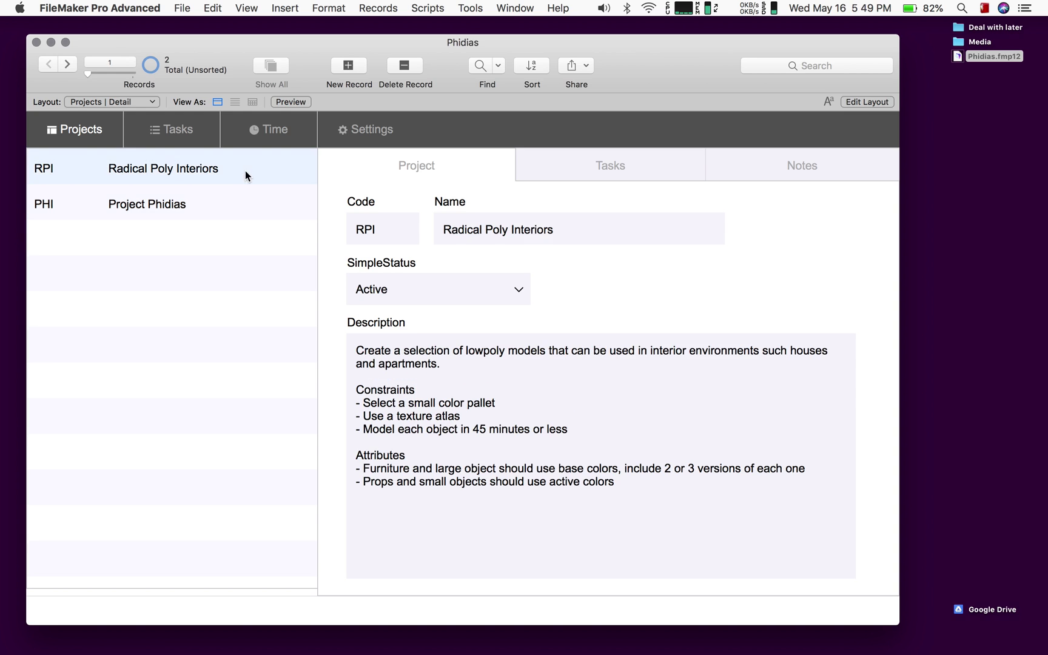
{"action": "left_click", "coordinate": [641, 163]}
{"action": "left_click", "coordinate": [864, 240]}
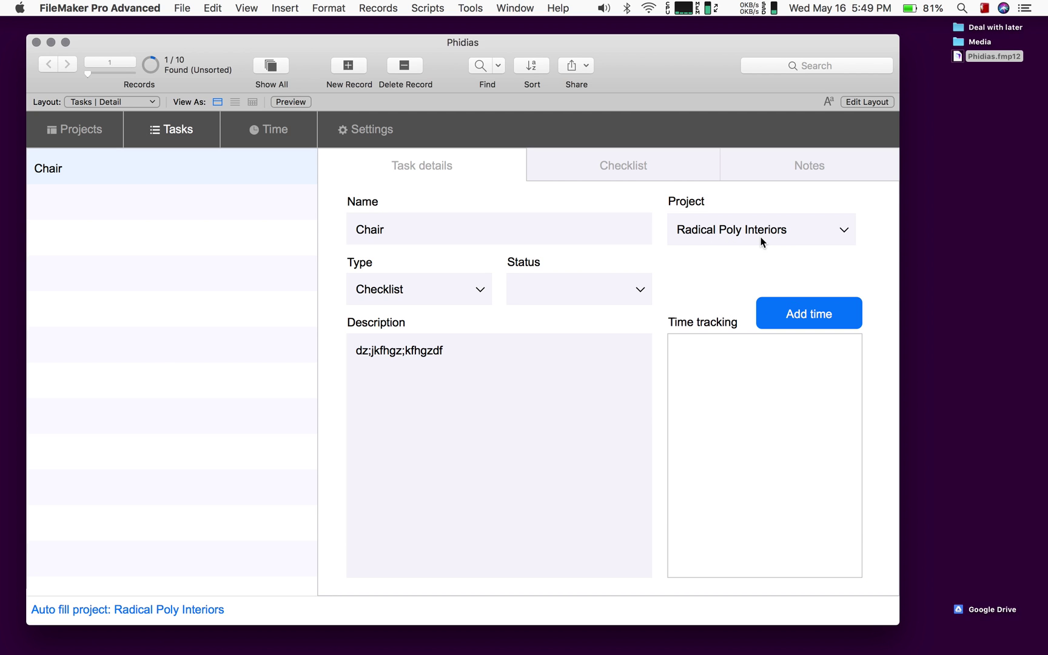
Test the navigation from Project Phidias by opening its task "Data entry for simple tasks from projects".
{"action": "left_click", "coordinate": [92, 138]}
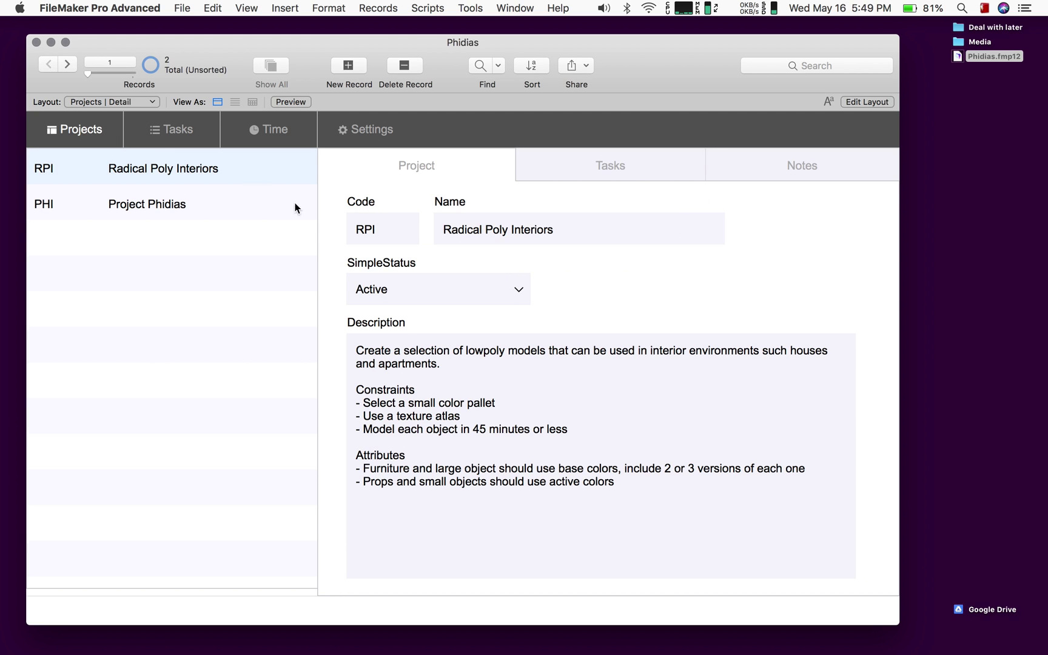
{"action": "left_click", "coordinate": [163, 208]}
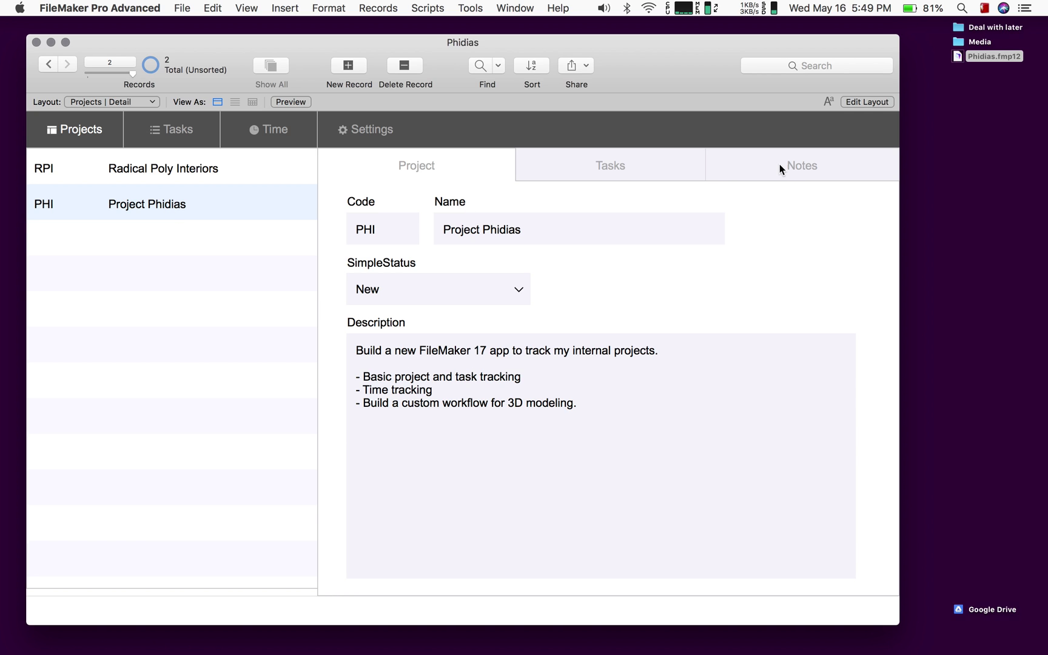
{"action": "left_click", "coordinate": [619, 172]}
{"action": "left_click", "coordinate": [866, 240]}
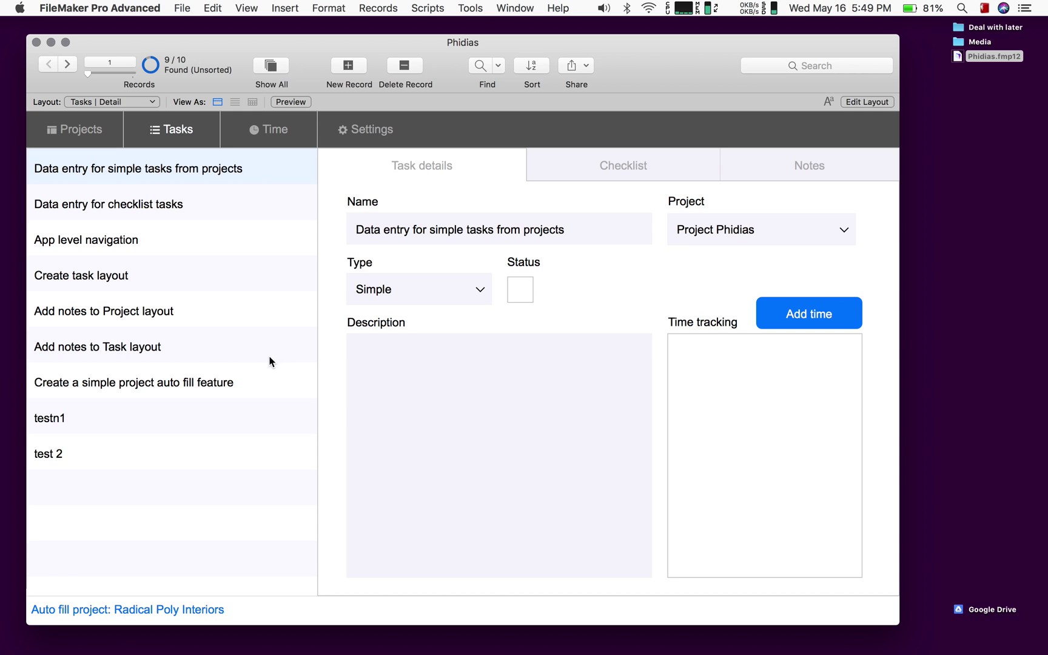
Review the Go to Related Record options in the "Projects - Go to related tasks" script without changing them.
{"action": "key", "text": "super+shift+s"}
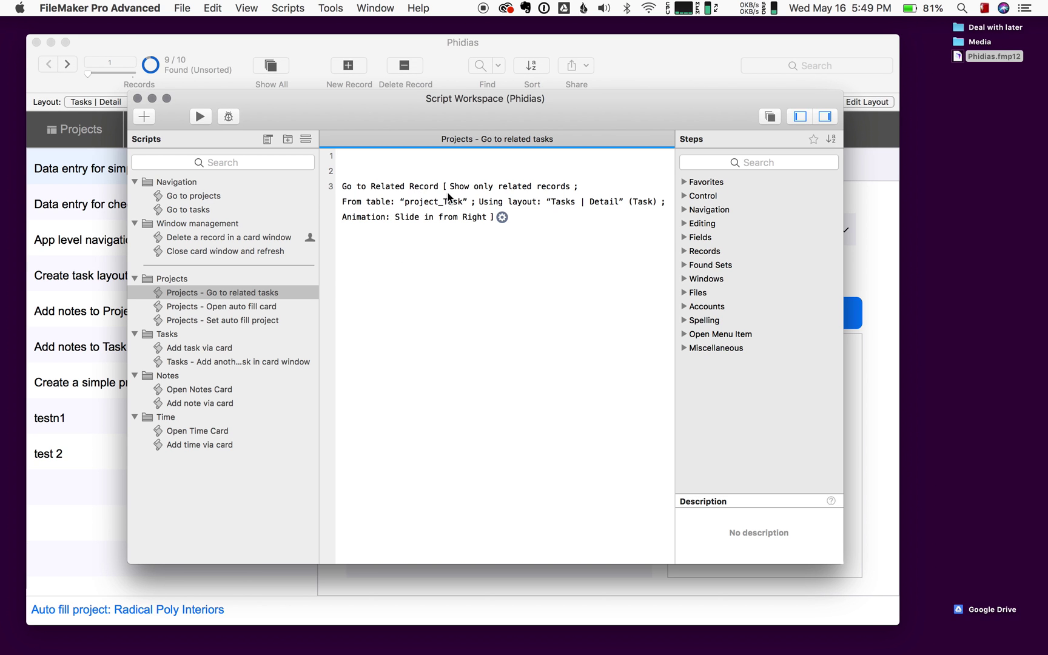
{"action": "double_click", "coordinate": [447, 193]}
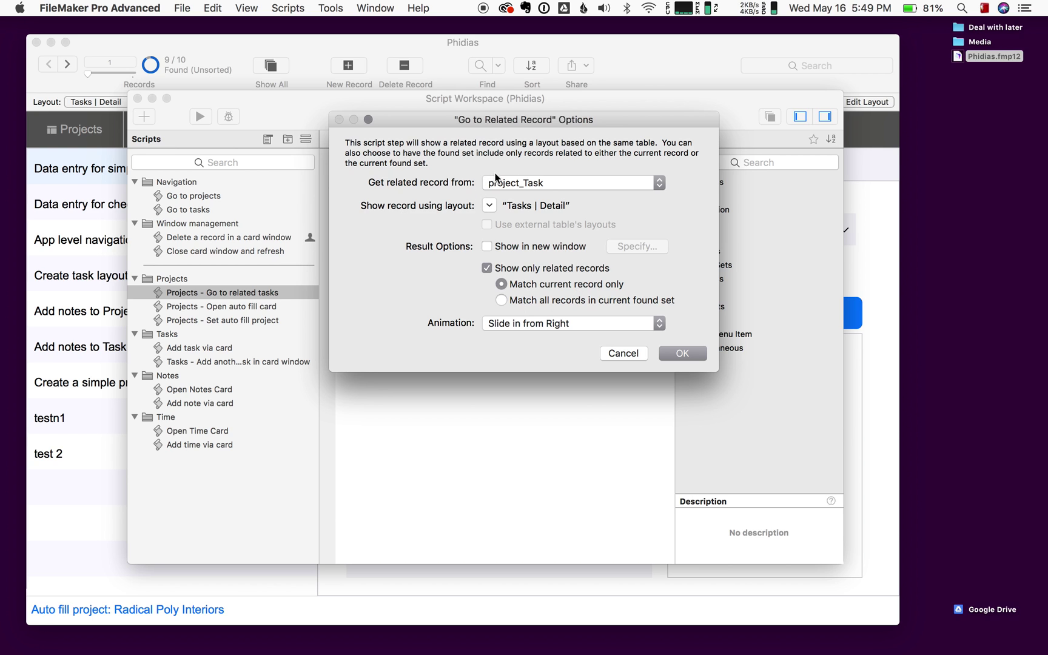
{"action": "left_click", "coordinate": [615, 358]}
{"action": "left_click", "coordinate": [479, 358]}
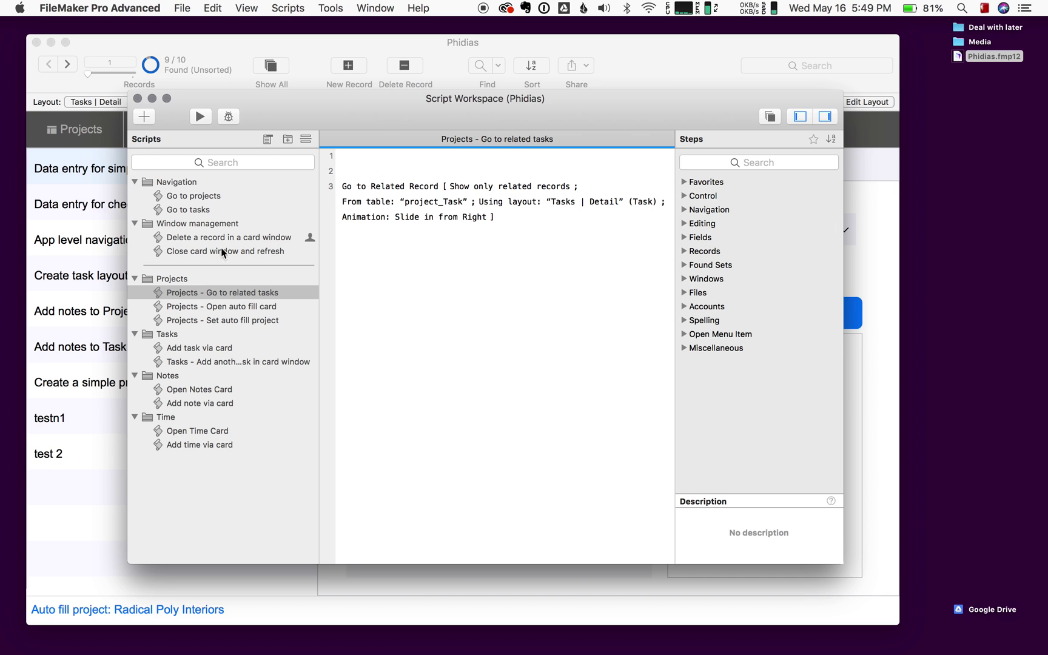
{"action": "left_click", "coordinate": [138, 98]}
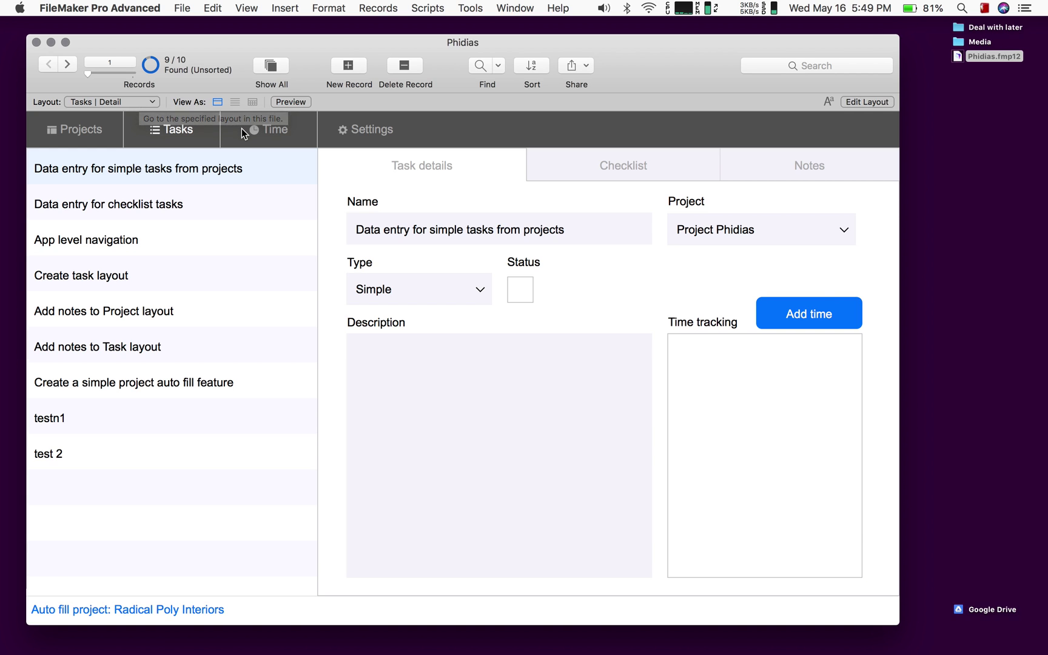
{"action": "left_click", "coordinate": [390, 134]}
{"action": "left_click", "coordinate": [518, 139]}
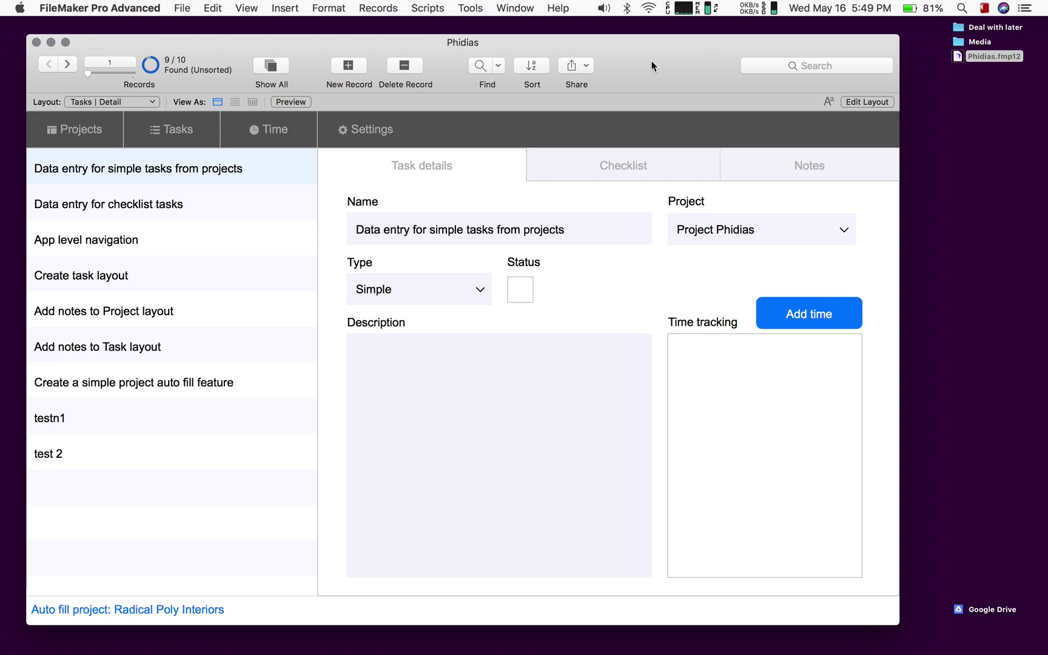
{"action": "left_click", "coordinate": [929, 168]}
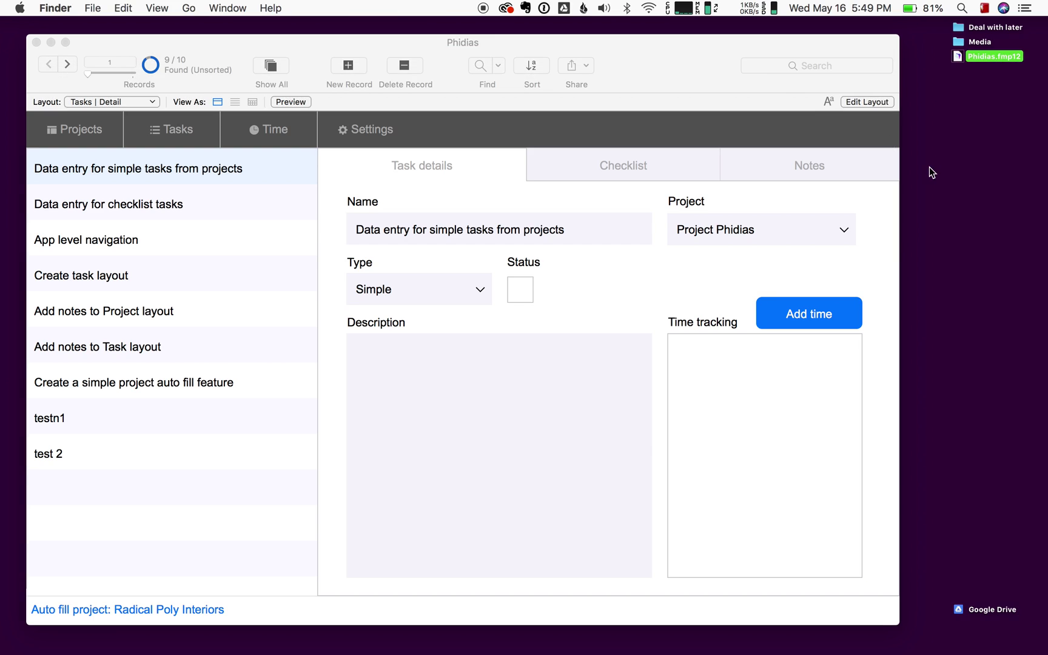